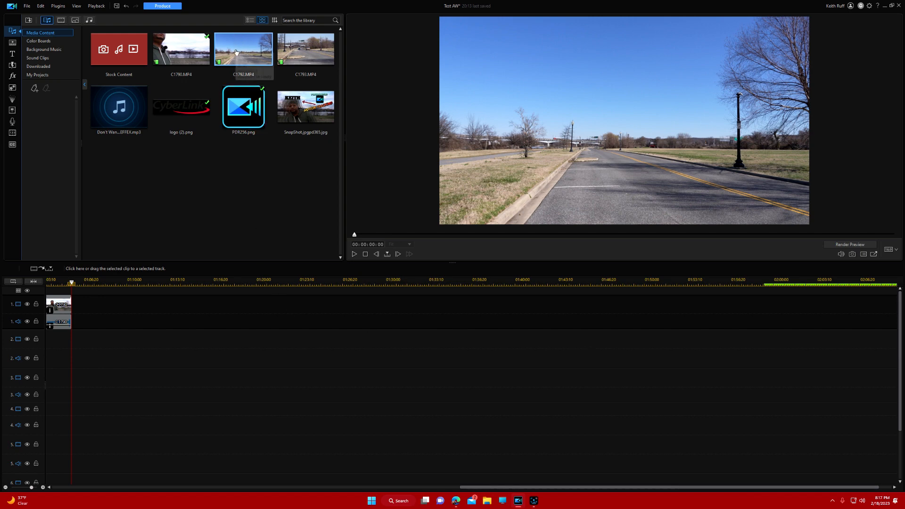
Place C1792.MP4 on video track 1 directly after the C1790 clip and move the playhead about 5 seconds into it
left_click_drag(236, 52, 73, 306)
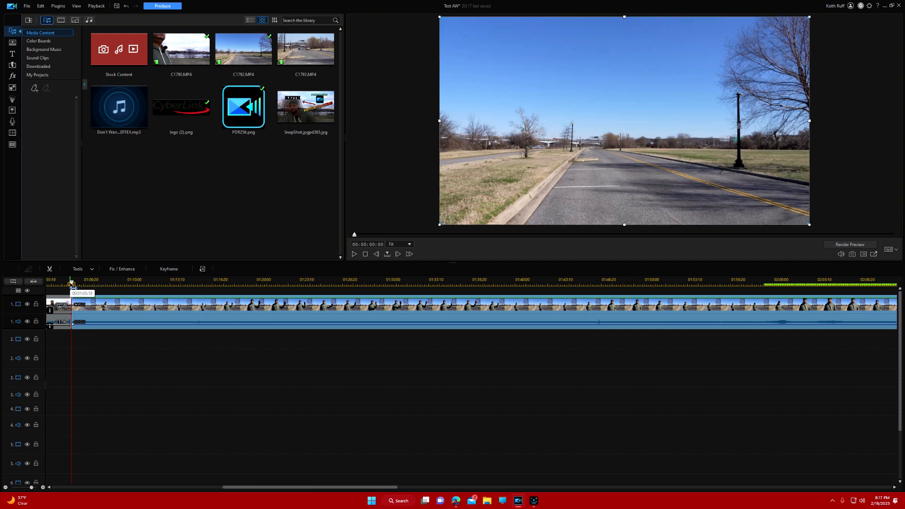
left_click_drag(74, 283, 146, 292)
left_click(146, 304)
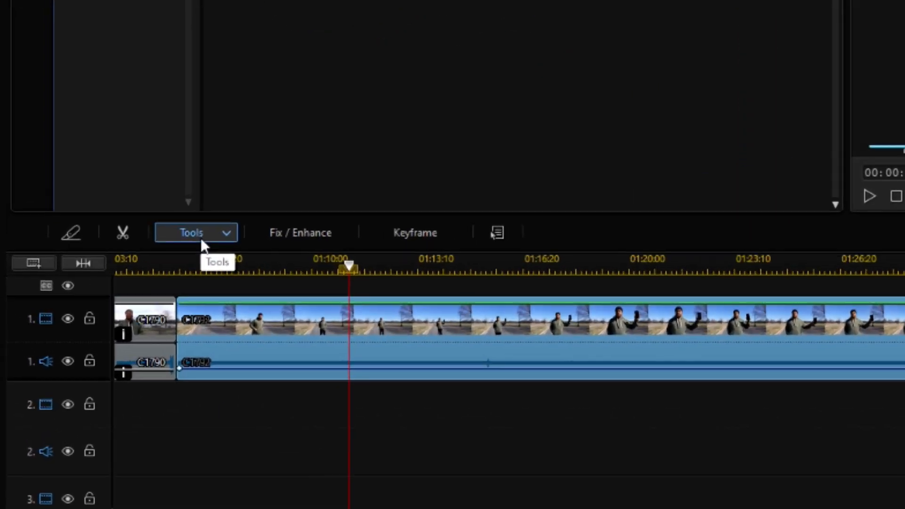
Open the selected C1792 clip in the Motion Tracker
left_click(139, 259)
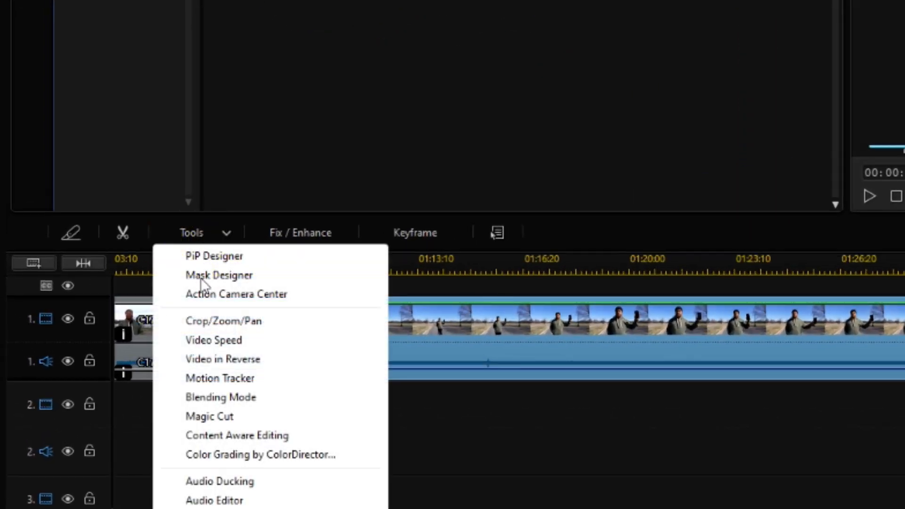
left_click(206, 380)
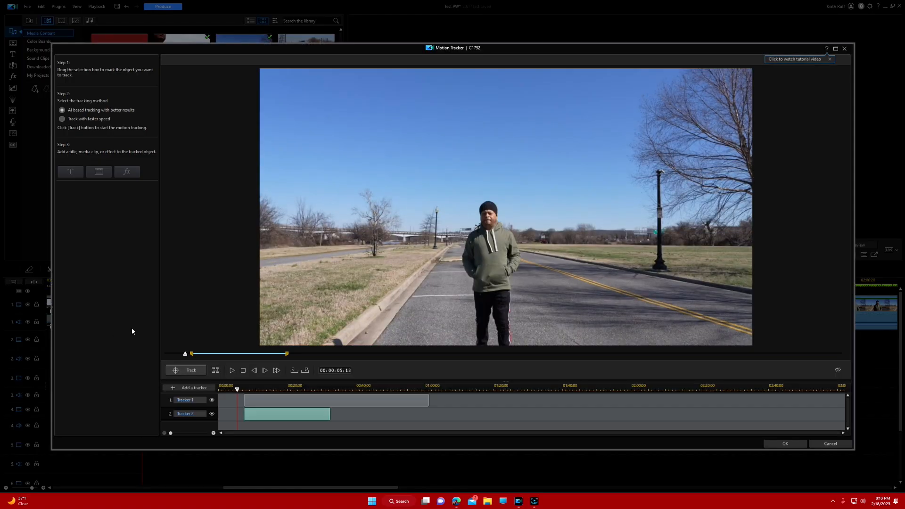
left_click_drag(548, 51, 552, 46)
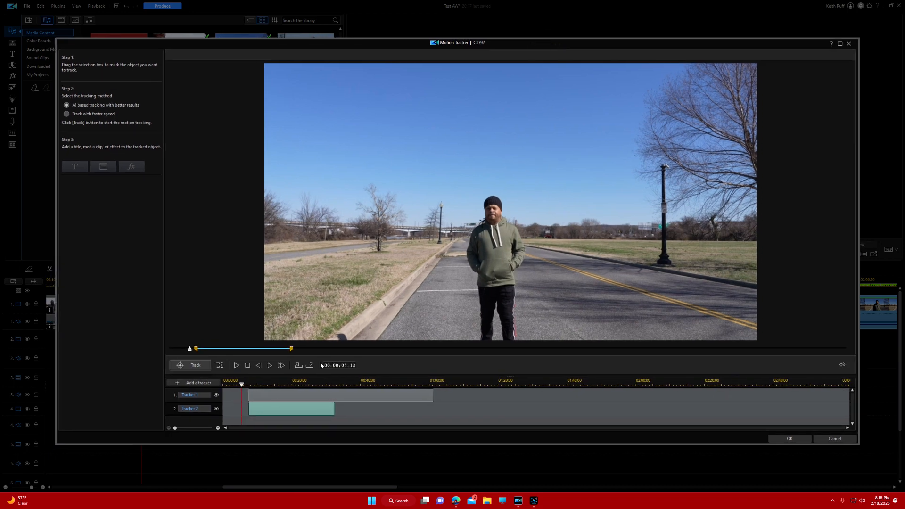
Remove both existing trackers from the C1792 clip
right_click(201, 396)
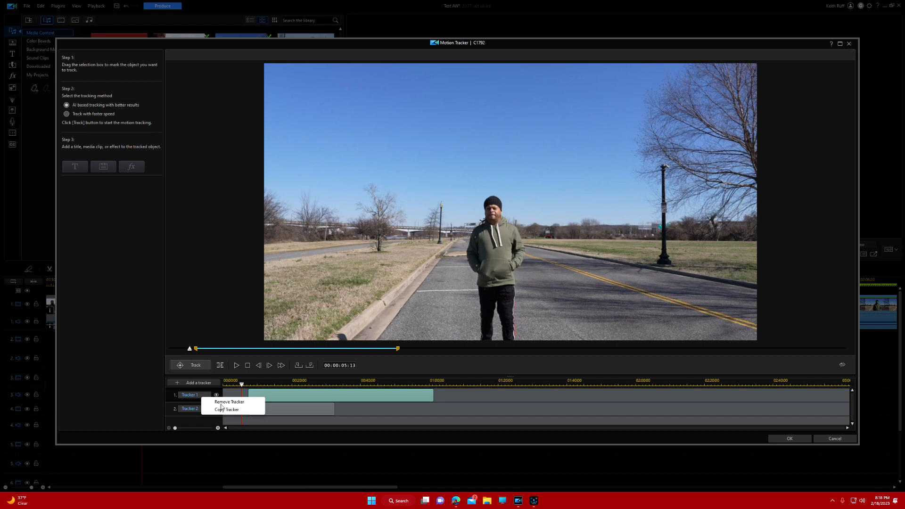
left_click(222, 404)
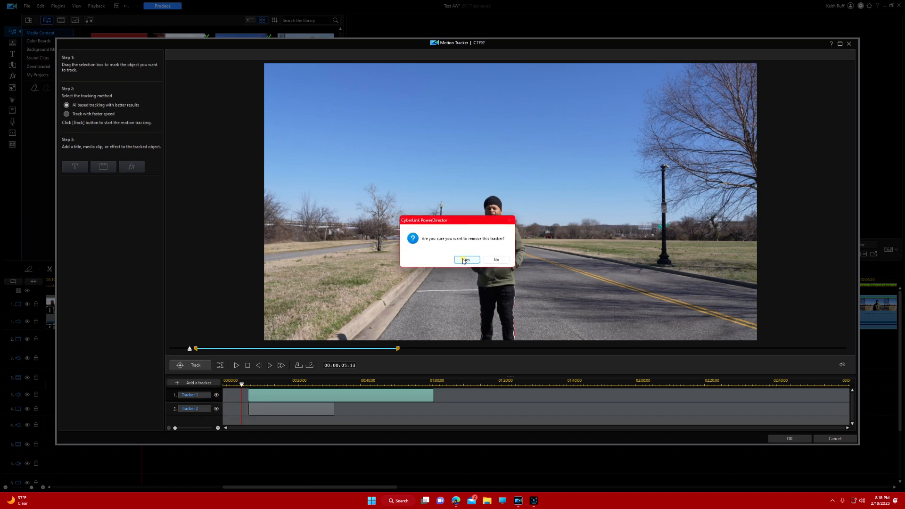
left_click(464, 257)
right_click(210, 399)
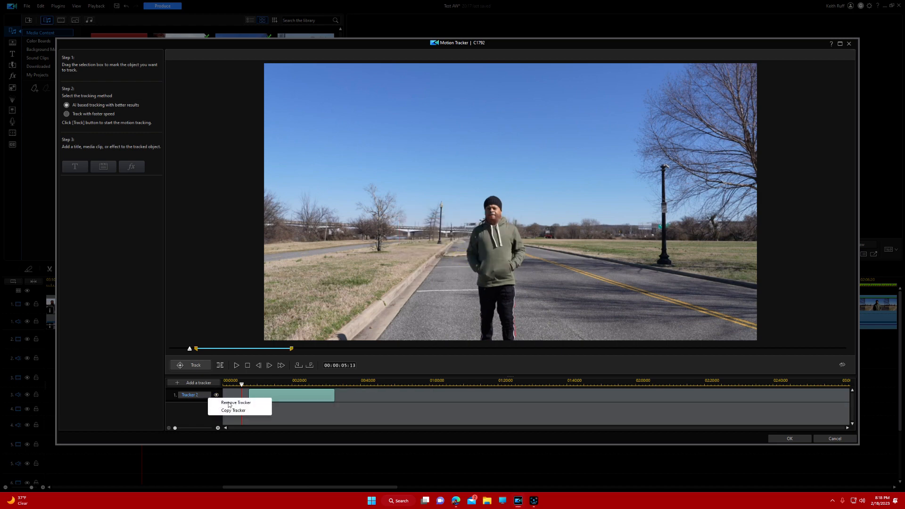
left_click(229, 404)
left_click(467, 260)
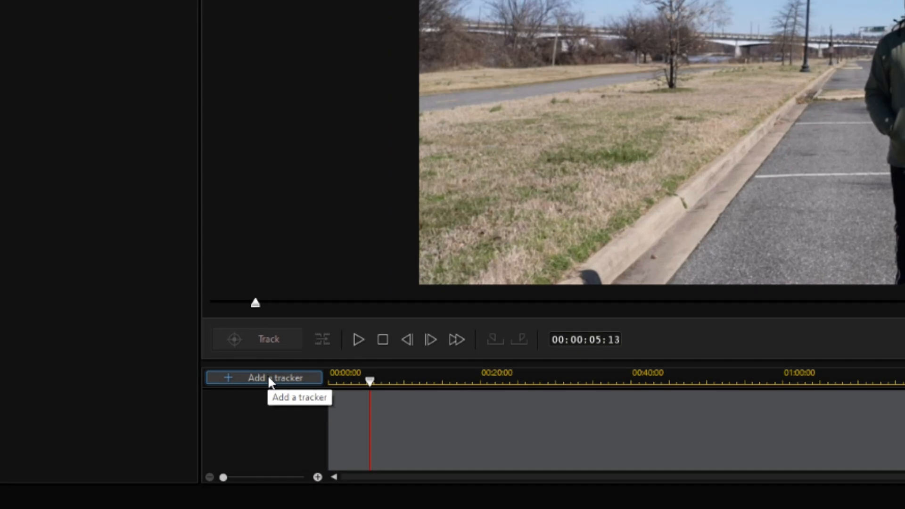
Add a tracker starting at 00:00:05:13 and fit its selection box tightly around the man's head
left_click(195, 382)
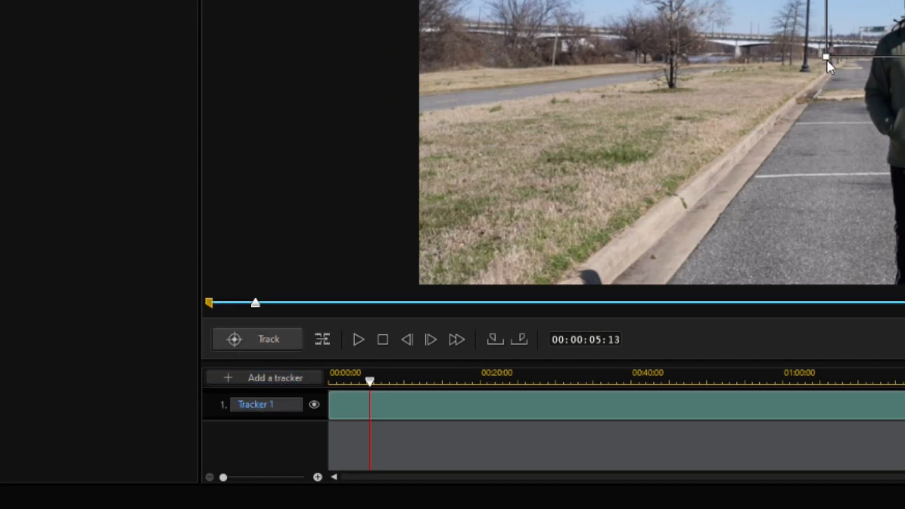
left_click_drag(826, 57, 826, 56)
left_click_drag(552, 189, 679, 125)
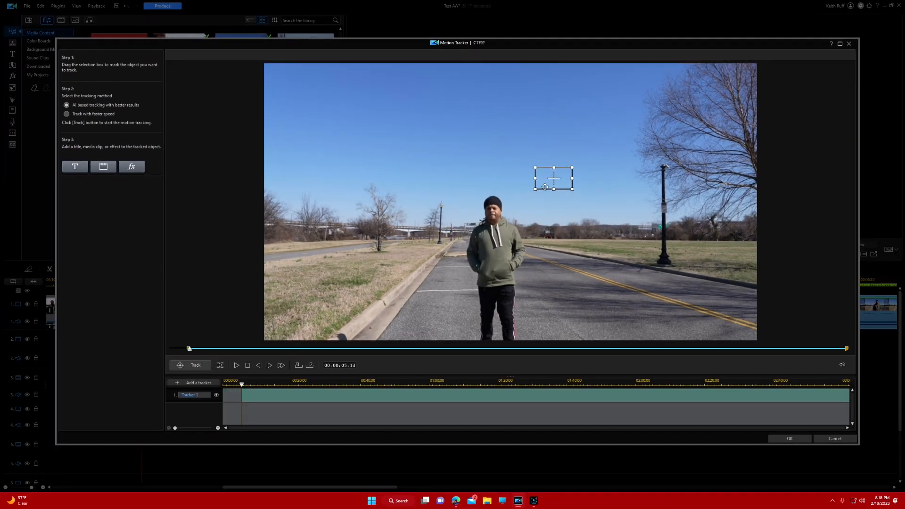
left_click_drag(545, 187, 482, 211)
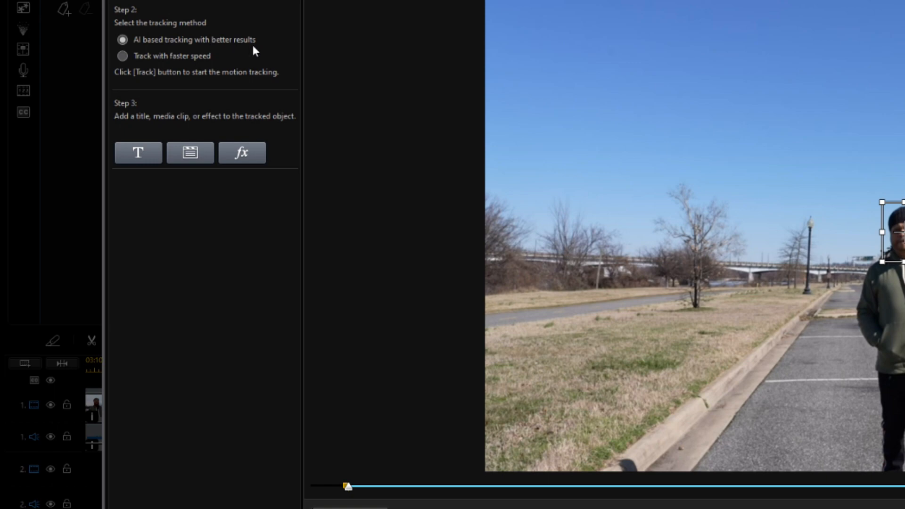
Attach a title with the man's first name to the tracker and shrink it to sit at the top of his head
left_click(140, 154)
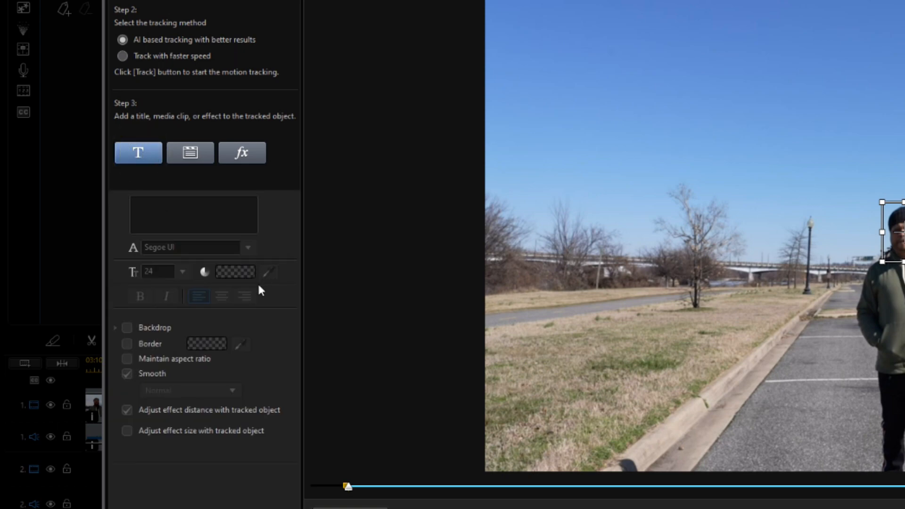
left_click(180, 205)
type("Keith")
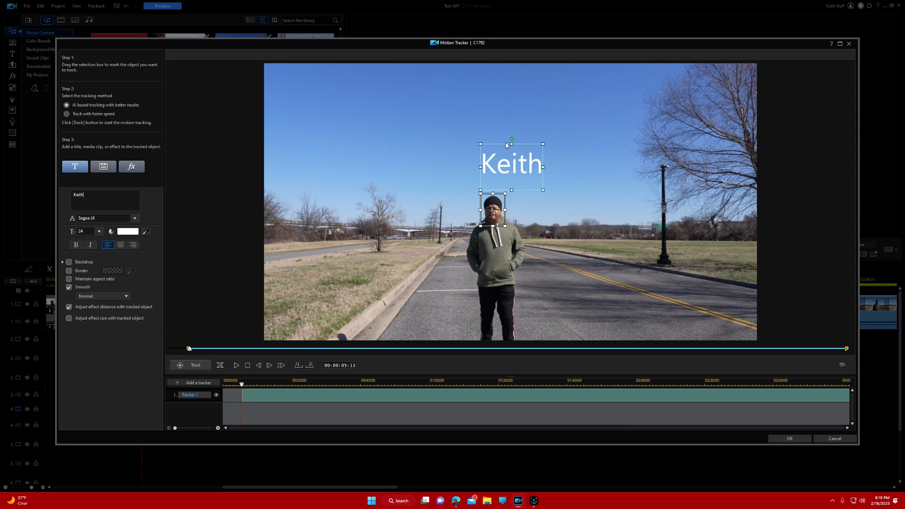
left_click_drag(507, 144, 481, 178)
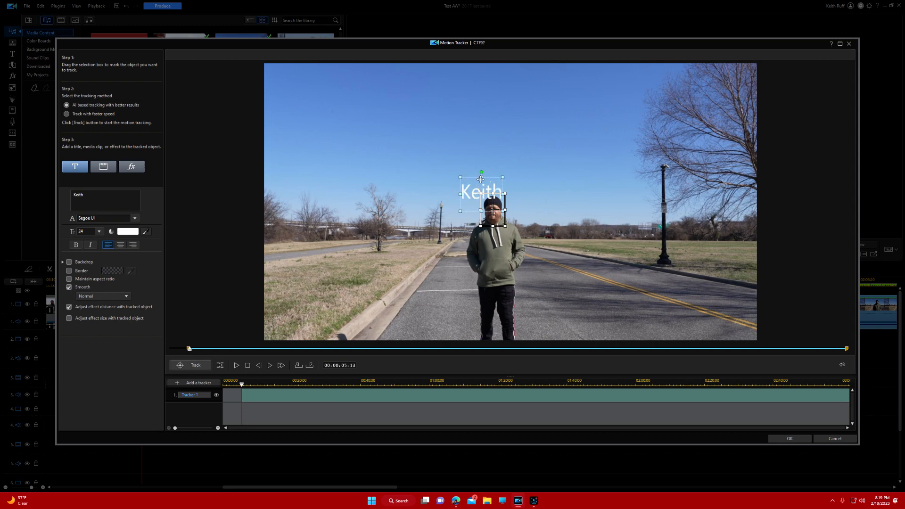
left_click_drag(480, 179, 492, 174)
Try the Candal font on the tracked title
left_click(134, 219)
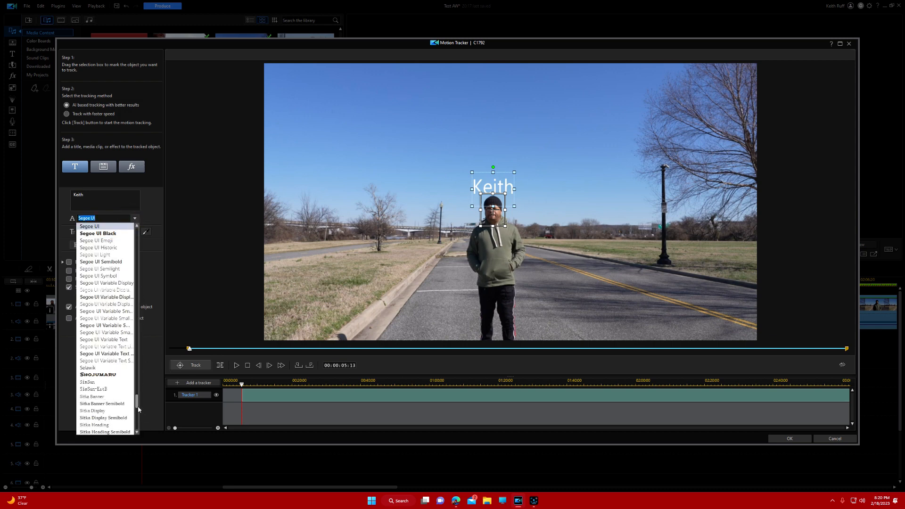
scroll(138, 406, "up", 5)
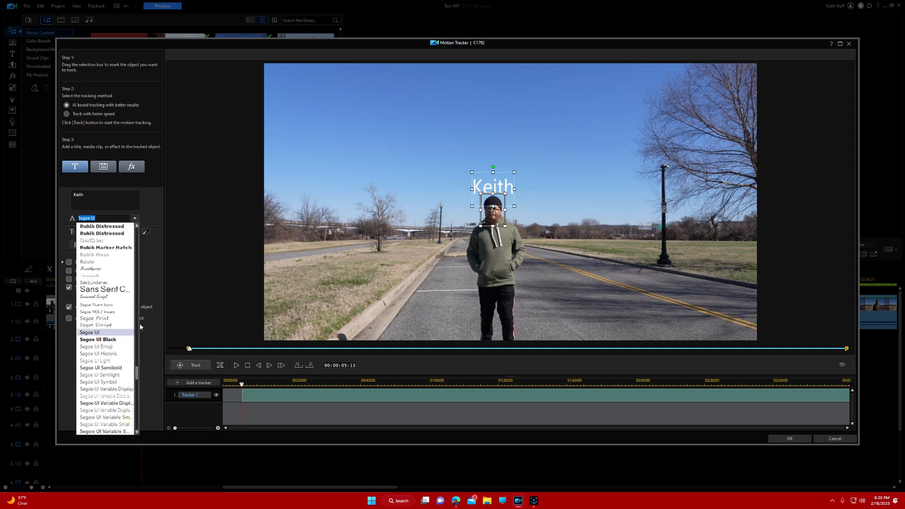
scroll(134, 347, "up", 15)
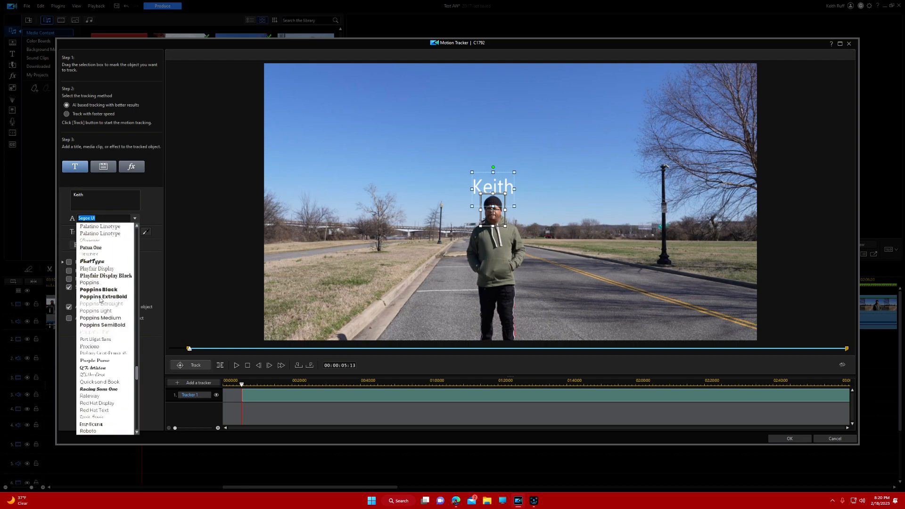
left_click_drag(138, 316, 140, 274)
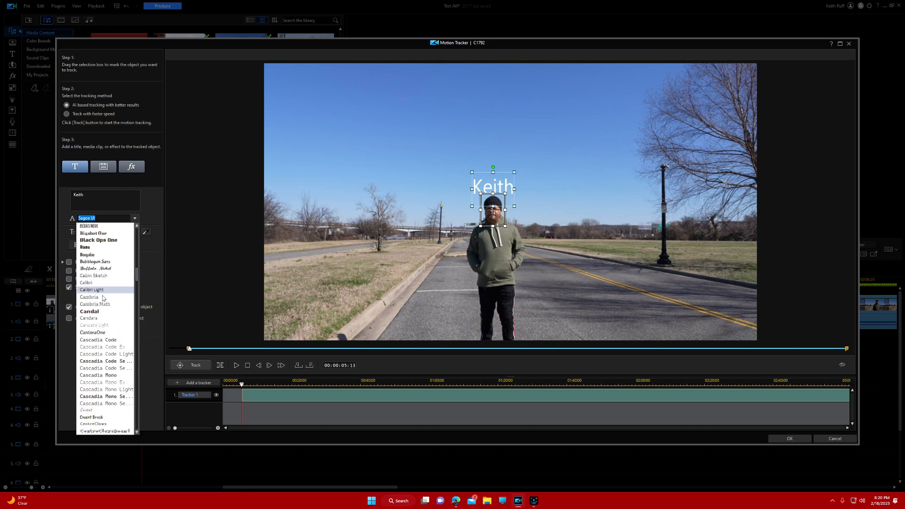
left_click(90, 312)
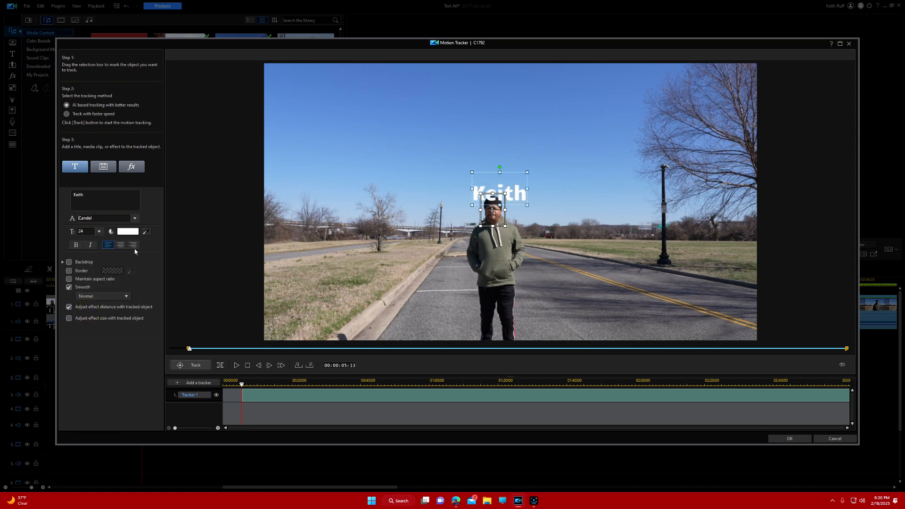
Style the title in italic Changa One with a black border, positioned just above the man's head
left_click(134, 218)
scroll(124, 259, "down", 4)
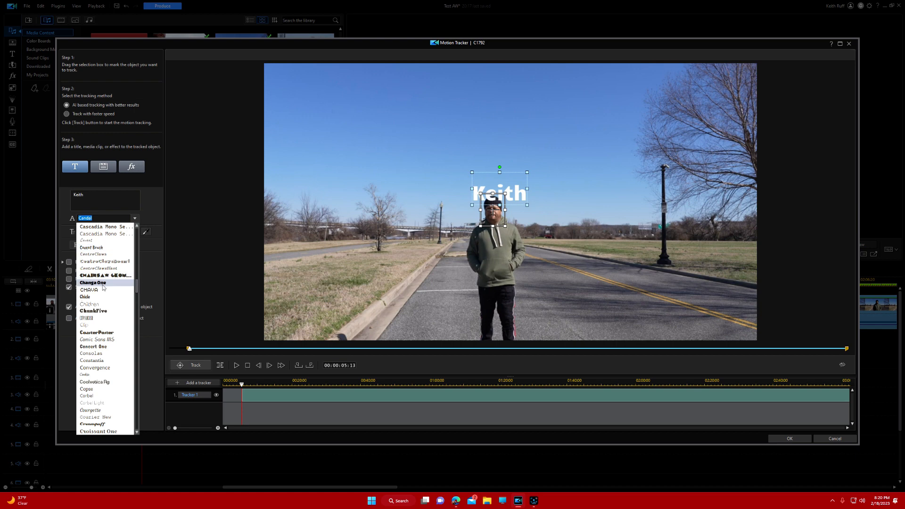
left_click(105, 284)
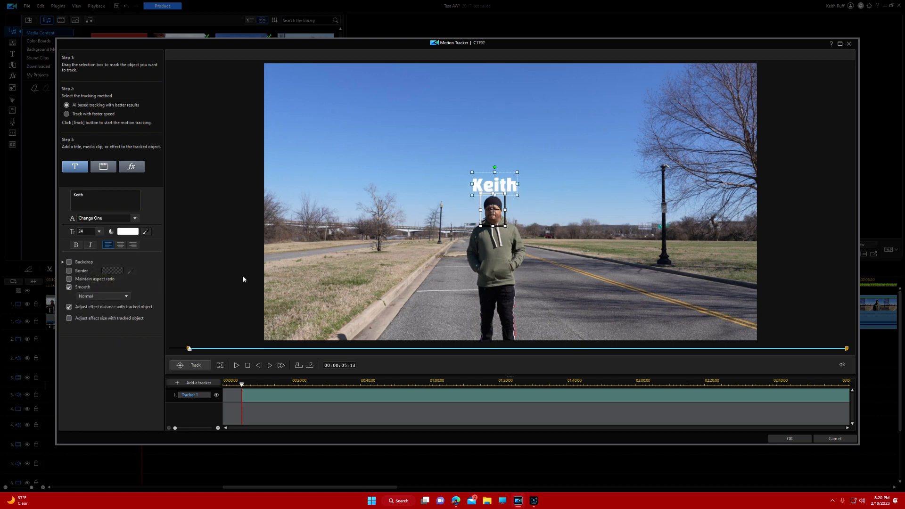
left_click_drag(489, 173, 489, 178)
left_click(70, 271)
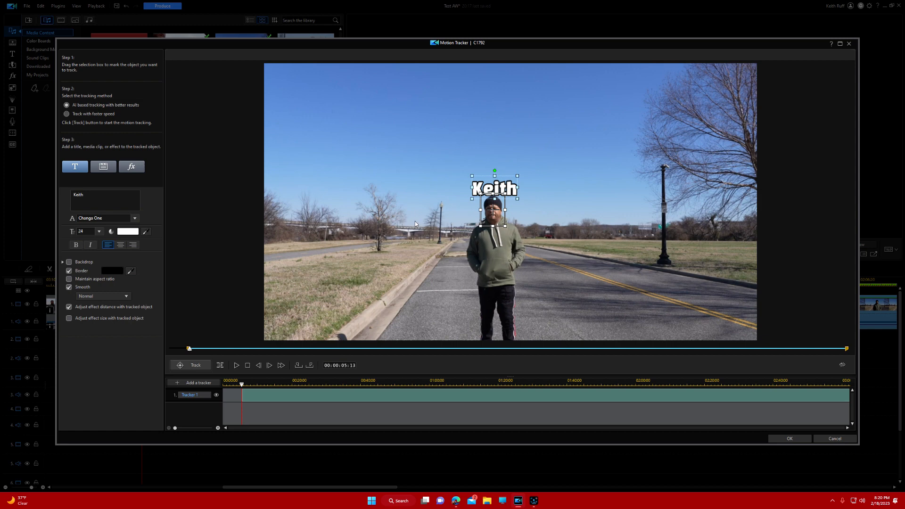
left_click(91, 246)
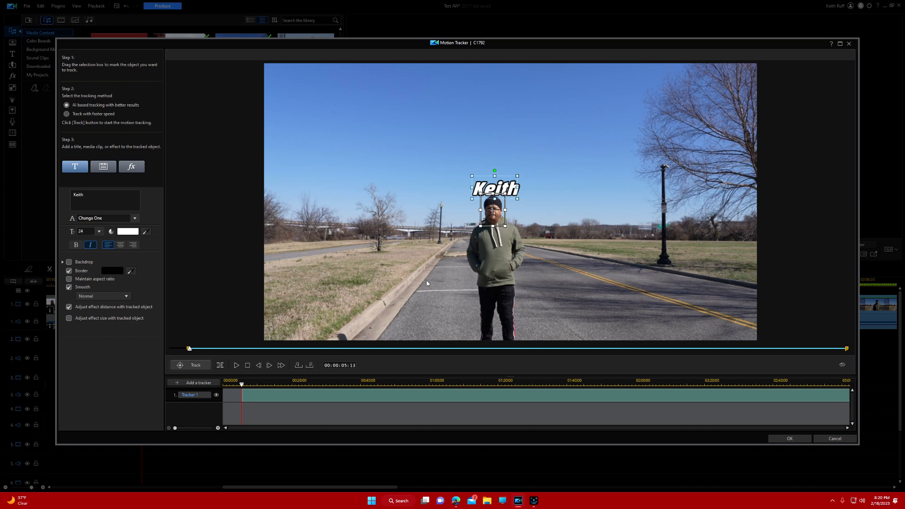
Enable Maintain aspect ratio and Adjust effect size with tracked object for the title, and set its smoothing to Smoother
left_click(69, 279)
left_click(70, 319)
left_click(127, 296)
left_click(113, 311)
left_click(69, 262)
left_click(67, 263)
End the tracking range at 00:02:15:24 and track the man's head, stopping the analysis at about 00:01:18
left_click_drag(846, 349, 672, 337)
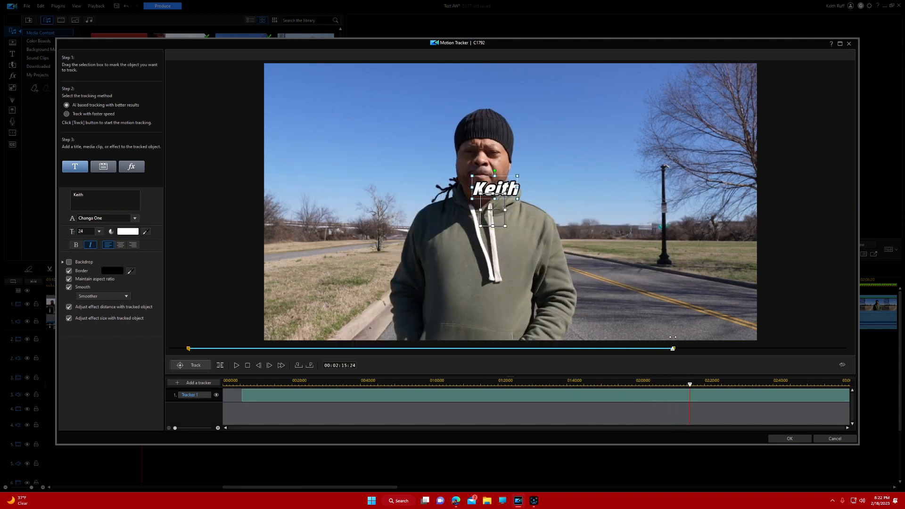
left_click_drag(673, 337, 674, 340)
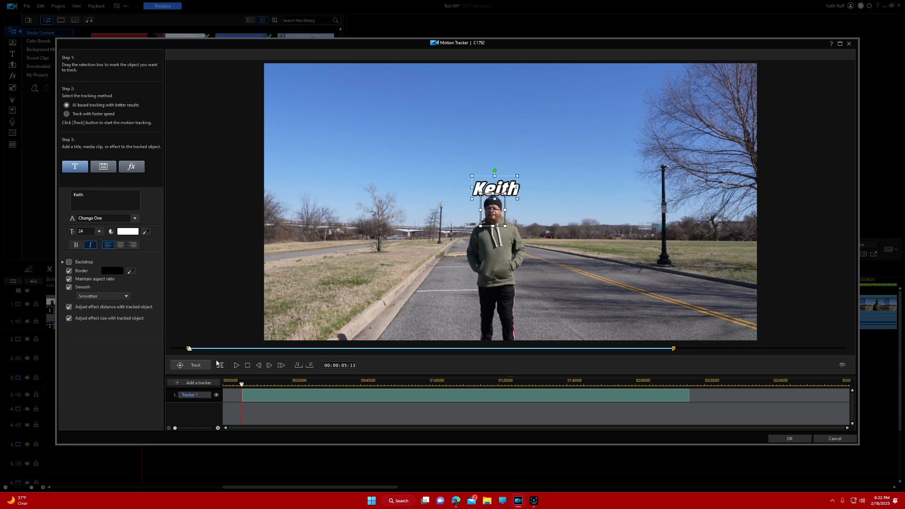
left_click(192, 366)
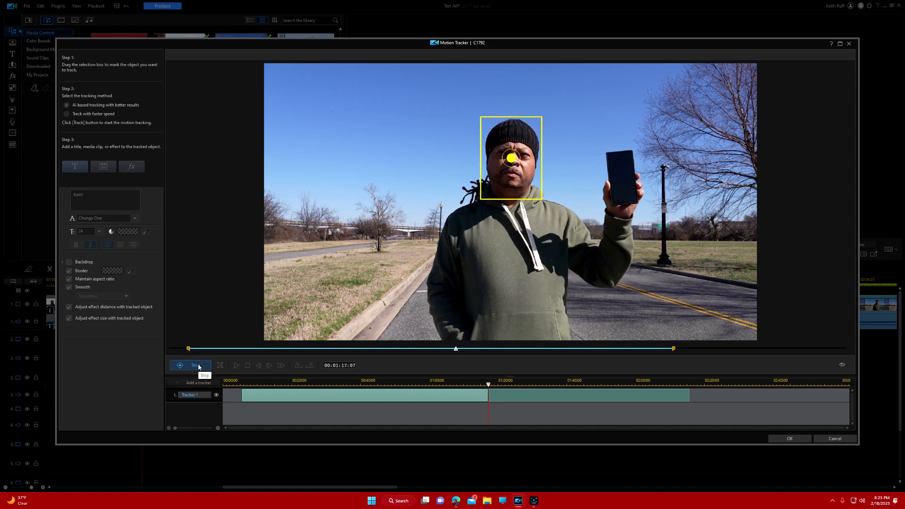
left_click(198, 366)
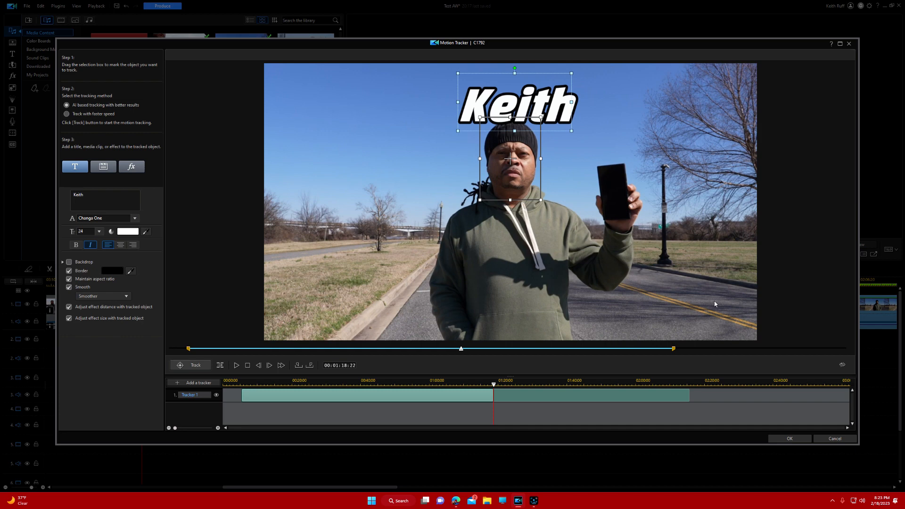
Play the tracked section from about 00:00:05 to check how the title follows and scales with the man's head
left_click(240, 383)
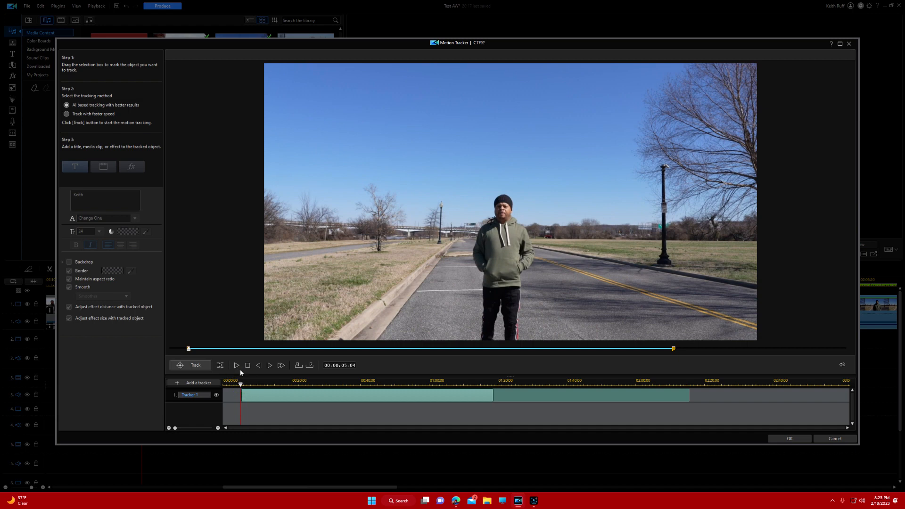
left_click(237, 366)
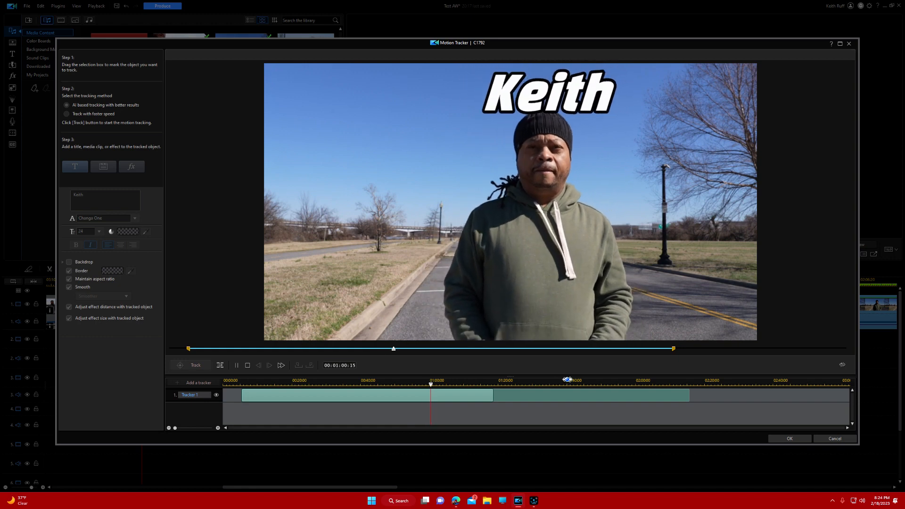
left_click(247, 366)
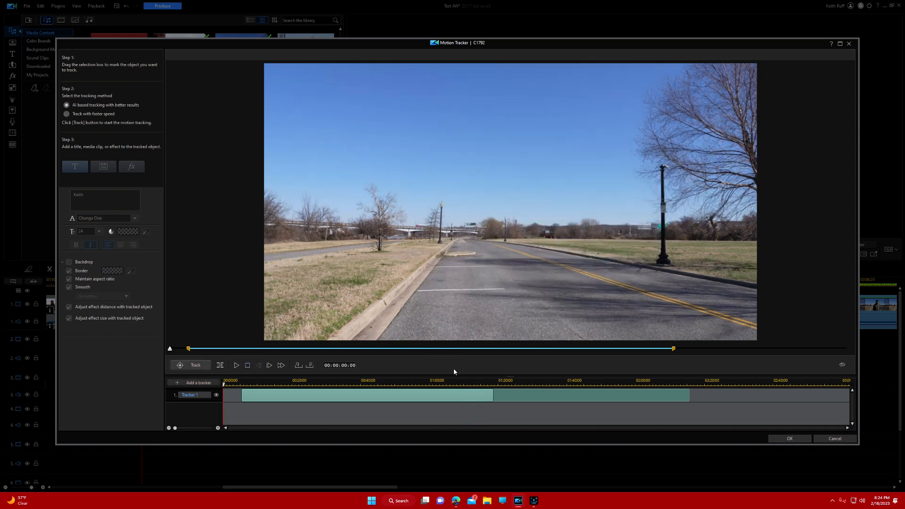
Add a second tracker at 00:01:07:20, where the man holds up the phone
left_click(479, 380)
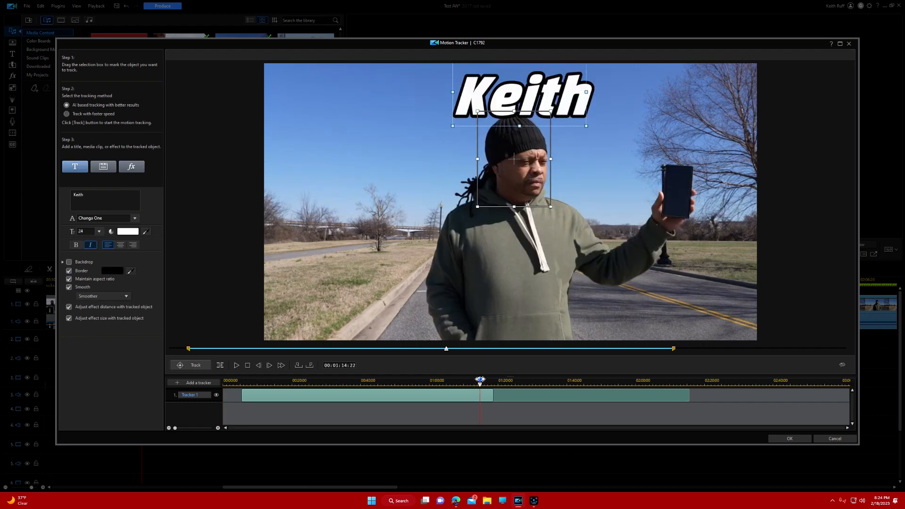
left_click_drag(481, 387, 458, 390)
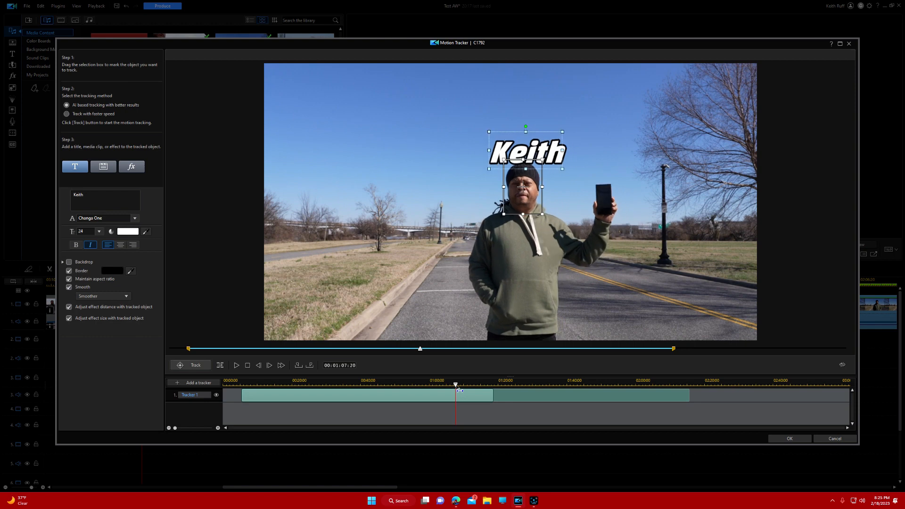
left_click_drag(460, 390, 460, 390)
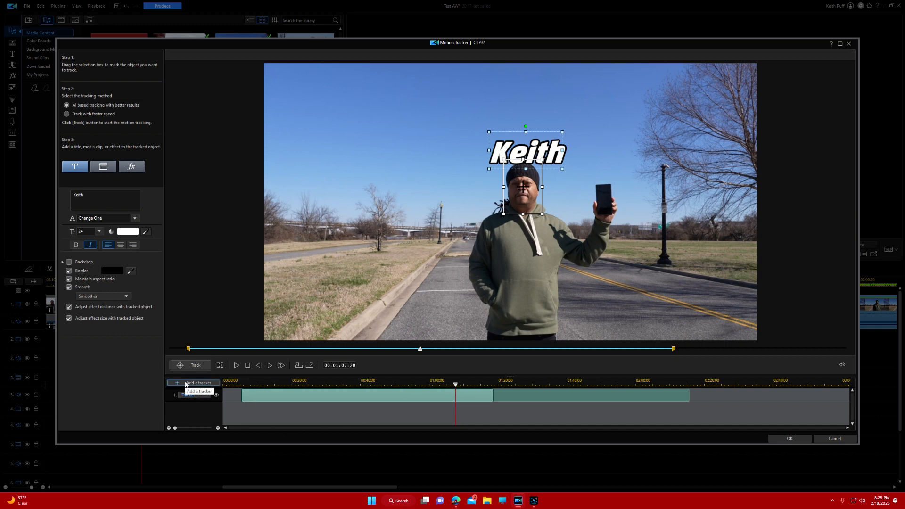
left_click(186, 384)
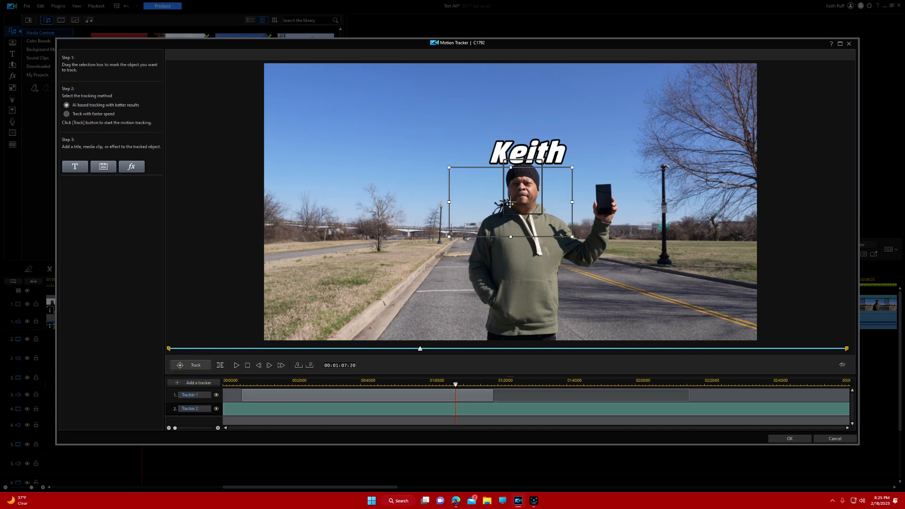
Fit the second tracker's selection box closely around the phone in the man's hand
left_click_drag(511, 204, 605, 201)
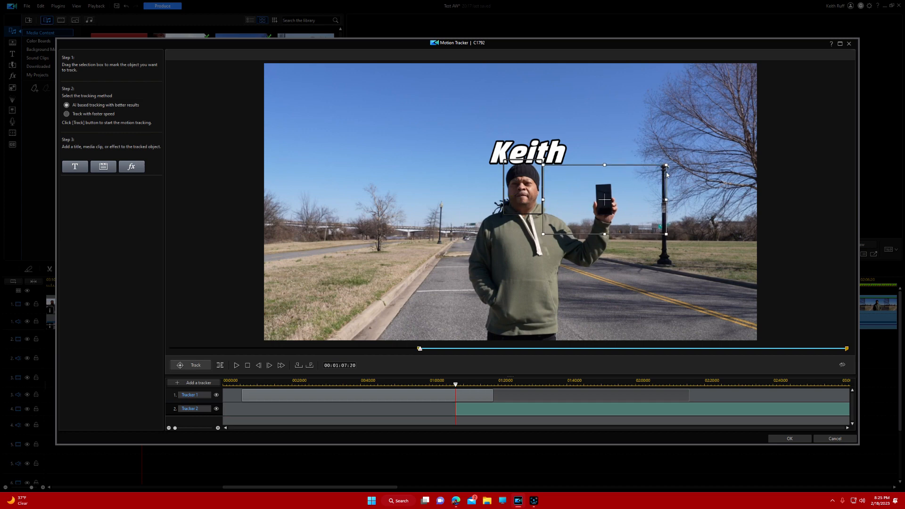
left_click_drag(666, 164, 589, 223)
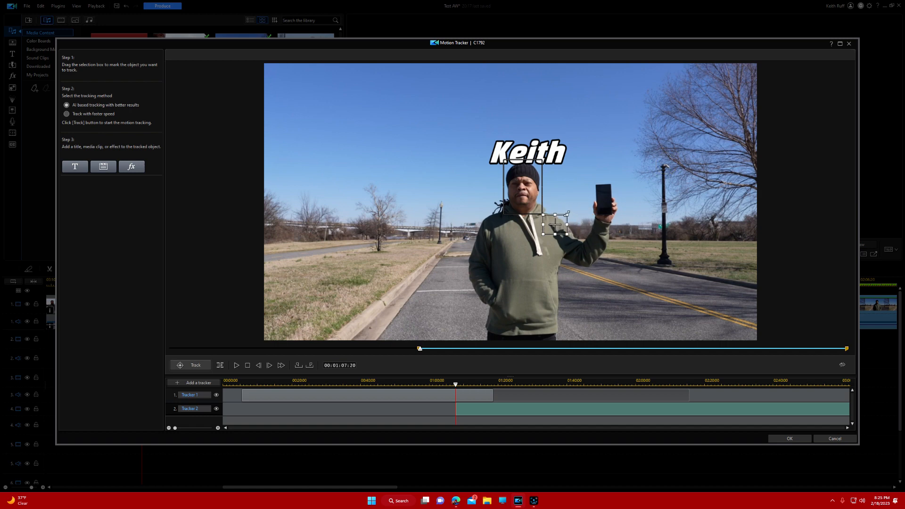
left_click_drag(561, 220, 603, 193)
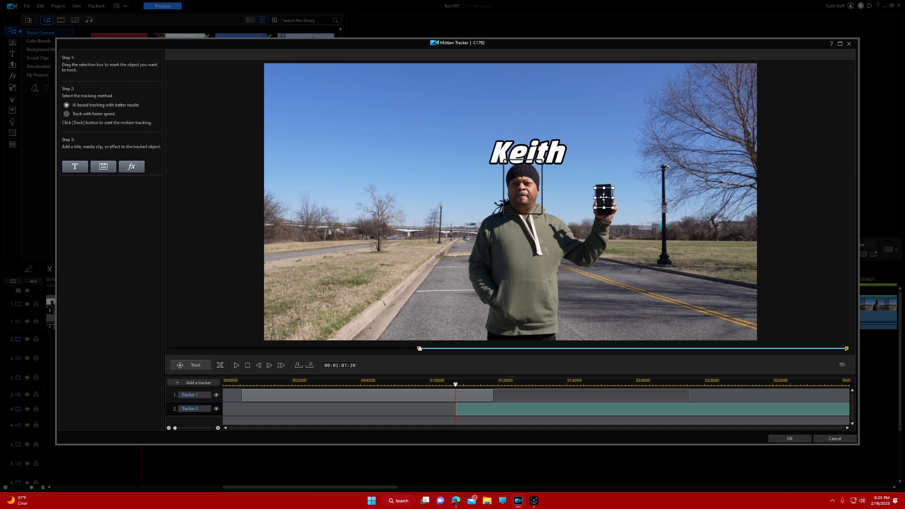
left_click_drag(613, 188, 618, 183)
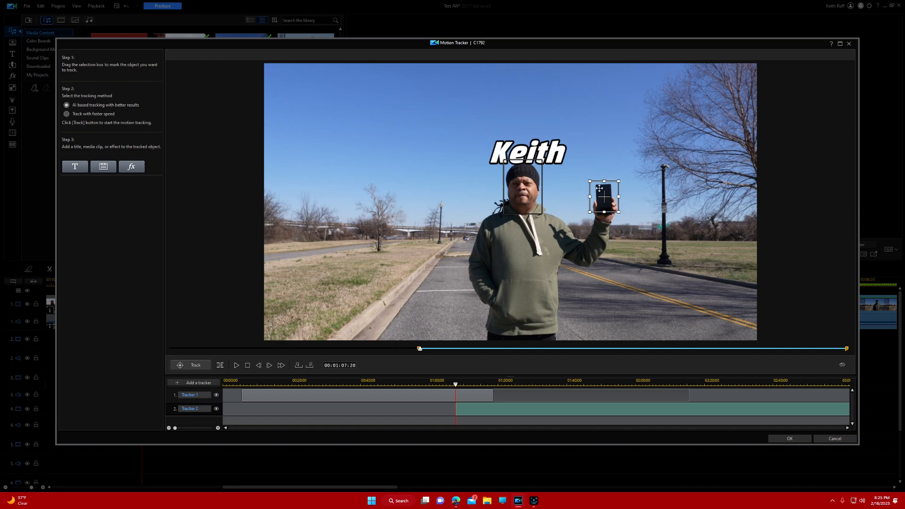
left_click_drag(603, 196, 604, 197)
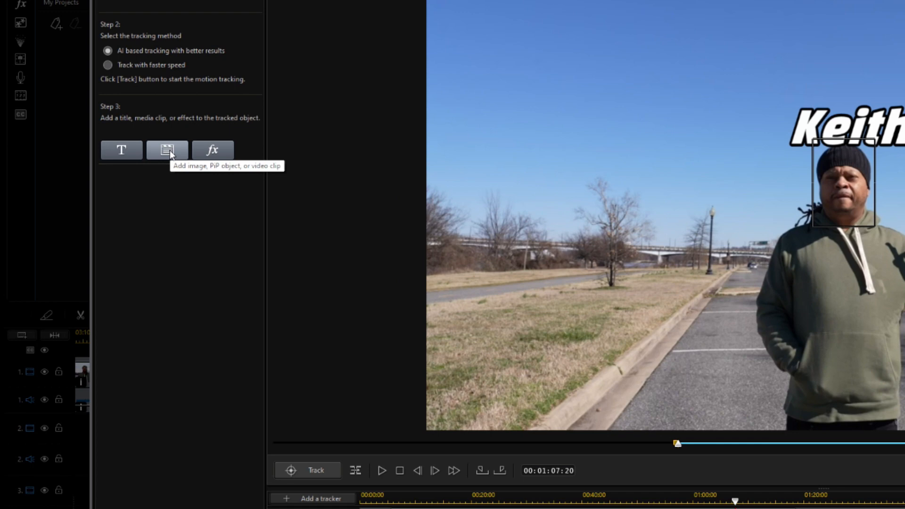
Attach the Shape 34 callout from the Video Overlay Room and place it above and beside the phone with its line pointing at it
left_click(170, 153)
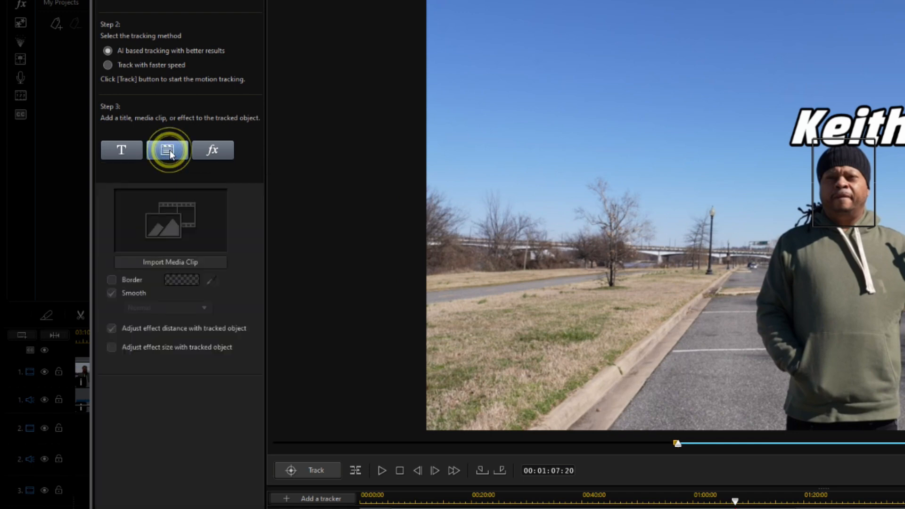
left_click(156, 264)
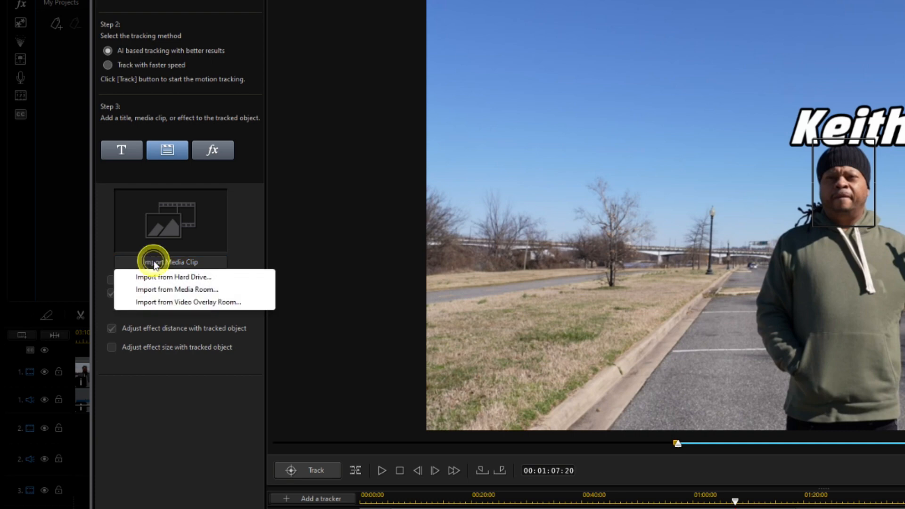
left_click(171, 302)
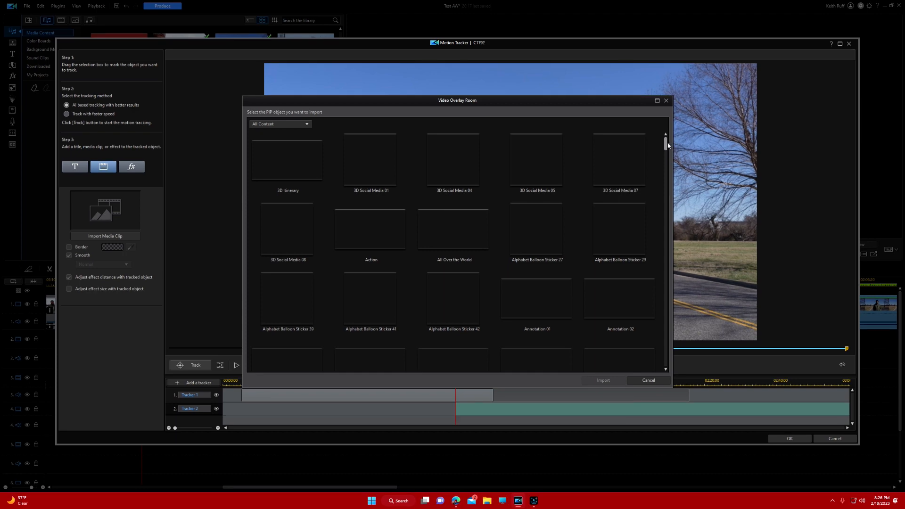
left_click_drag(667, 145, 668, 195)
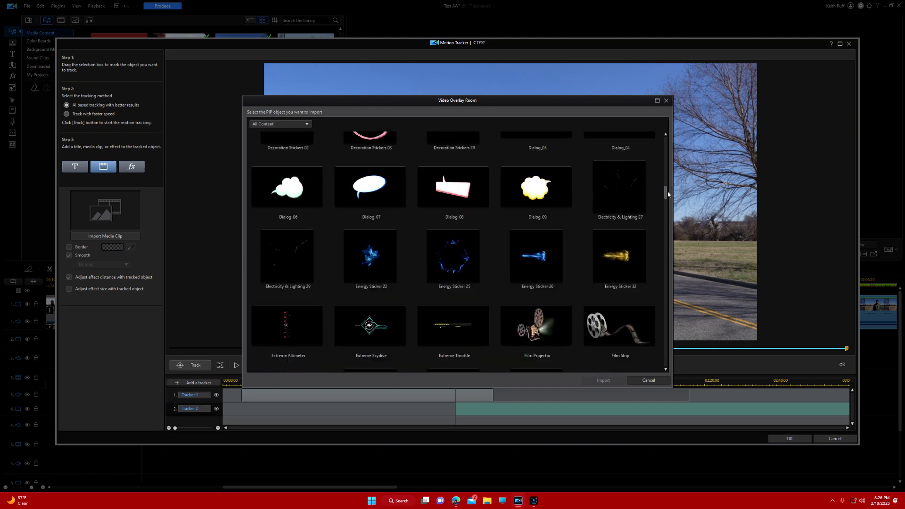
left_click_drag(668, 194, 675, 317)
left_click(588, 249)
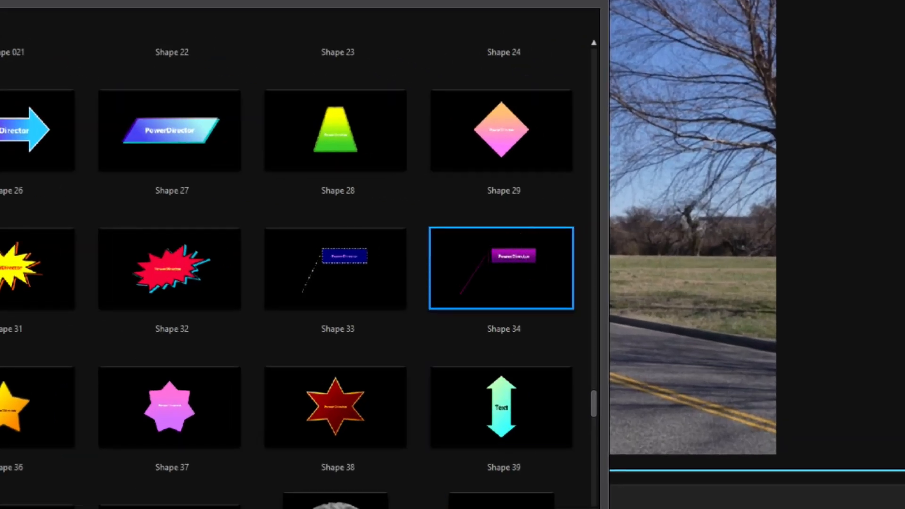
left_click(495, 508)
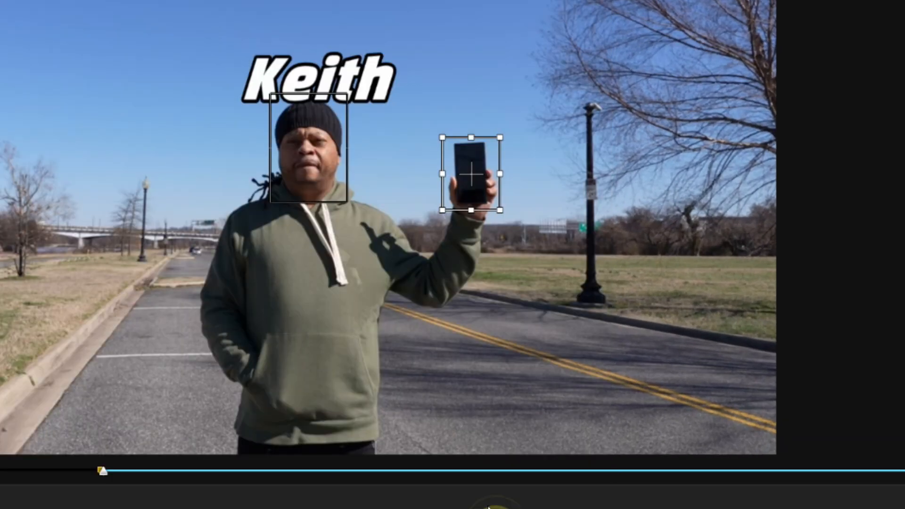
left_click_drag(455, 119, 549, 117)
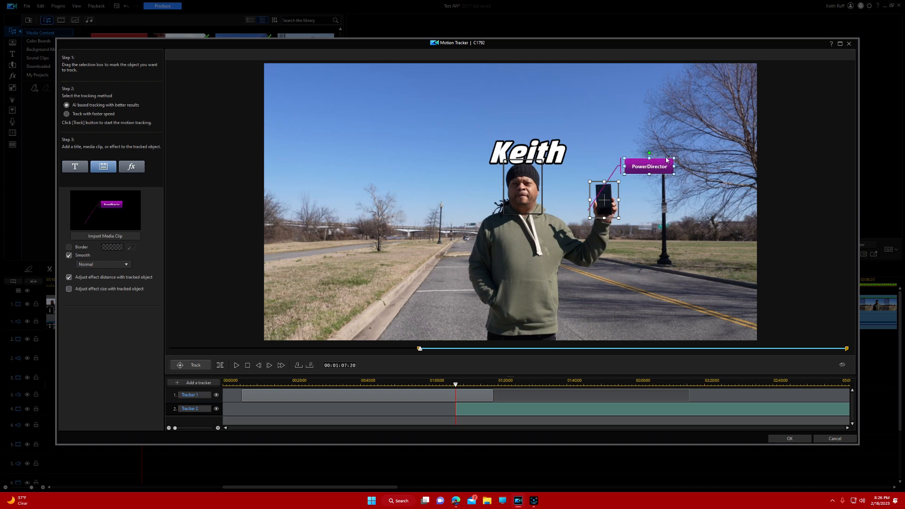
left_click_drag(652, 162, 663, 159)
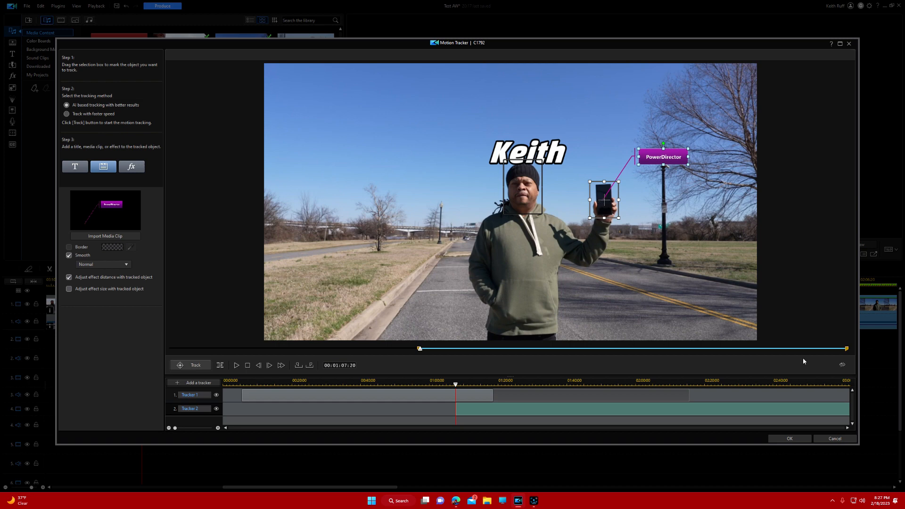
End the phone tracker's range at 00:01:20:28 and return to its start at 00:01:07:20
left_click_drag(846, 349, 531, 347)
left_click_drag(523, 347, 419, 347)
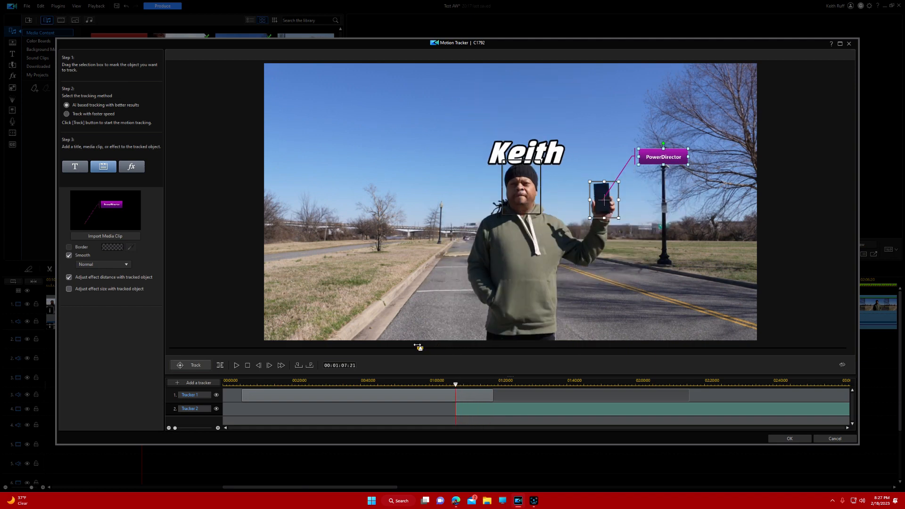
left_click_drag(420, 348, 423, 347)
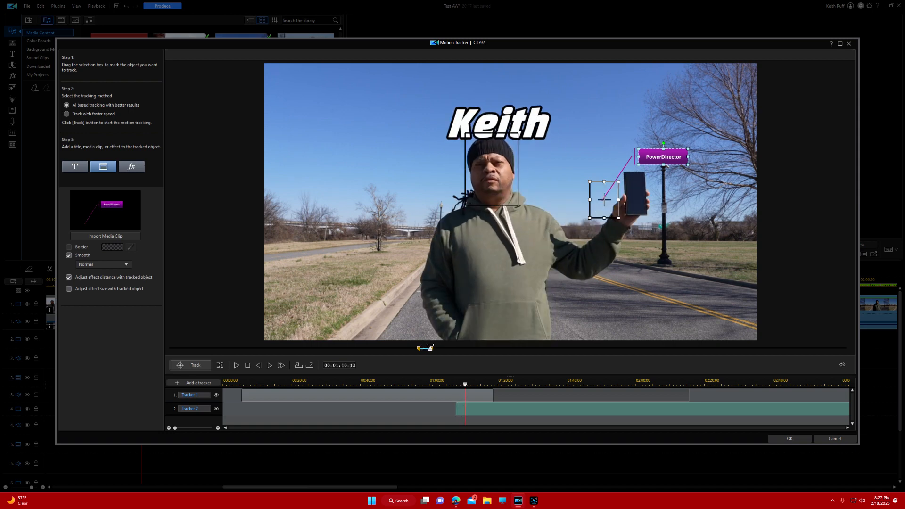
left_click_drag(424, 348, 427, 345)
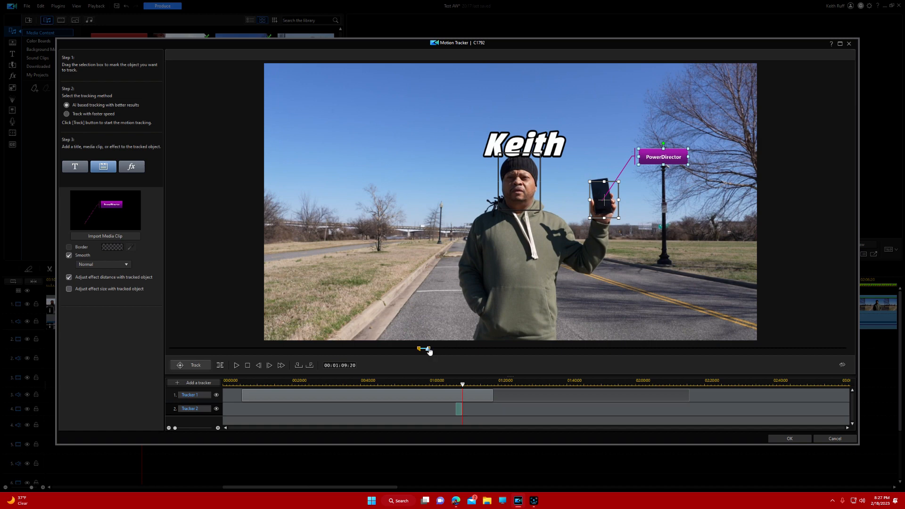
left_click_drag(430, 351, 470, 351)
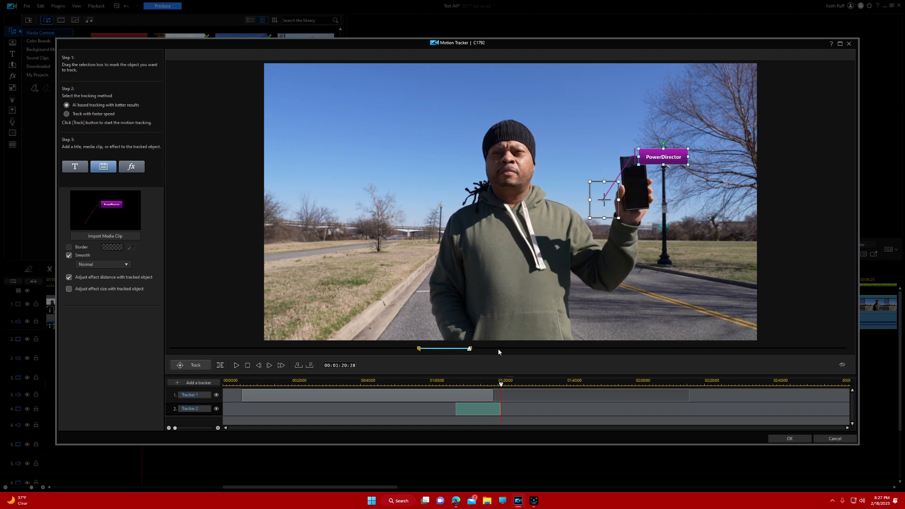
left_click(420, 350)
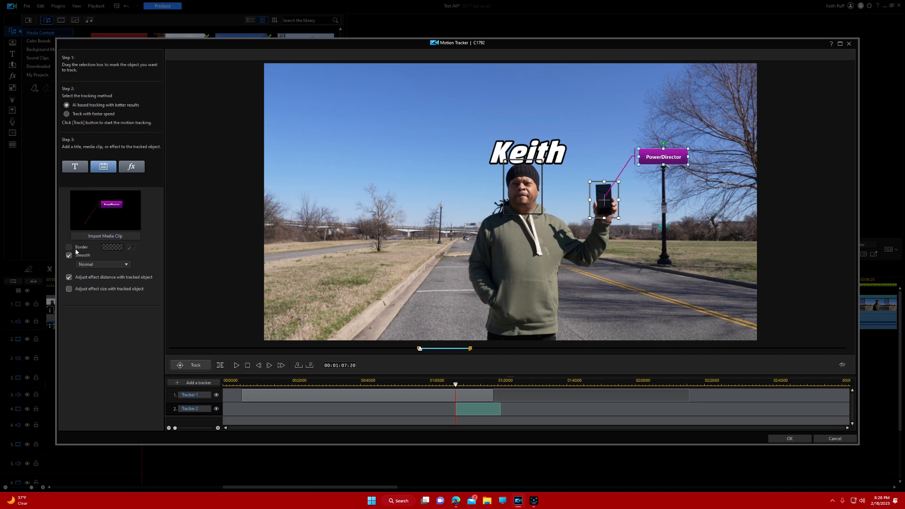
Enable Adjust effect size with tracked object and Smoother smoothing for the callout, and track the phone over the set range
left_click(69, 289)
left_click(128, 265)
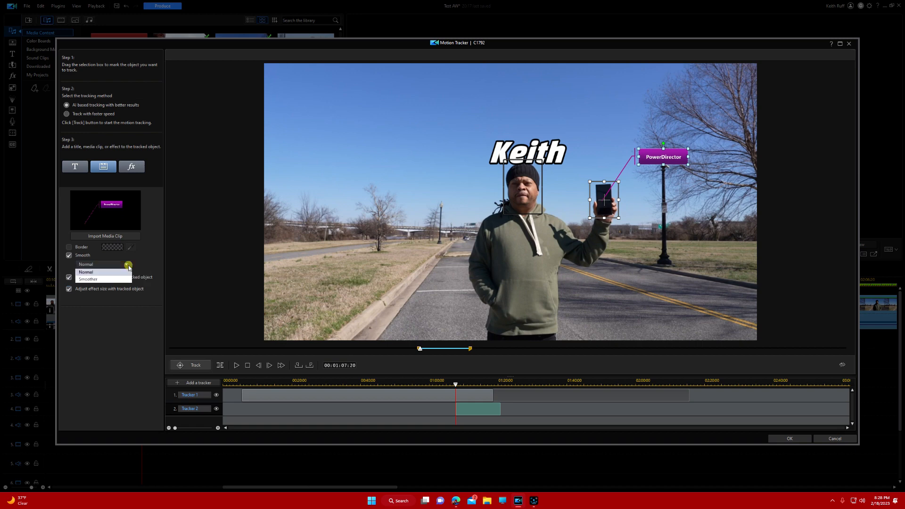
left_click(107, 280)
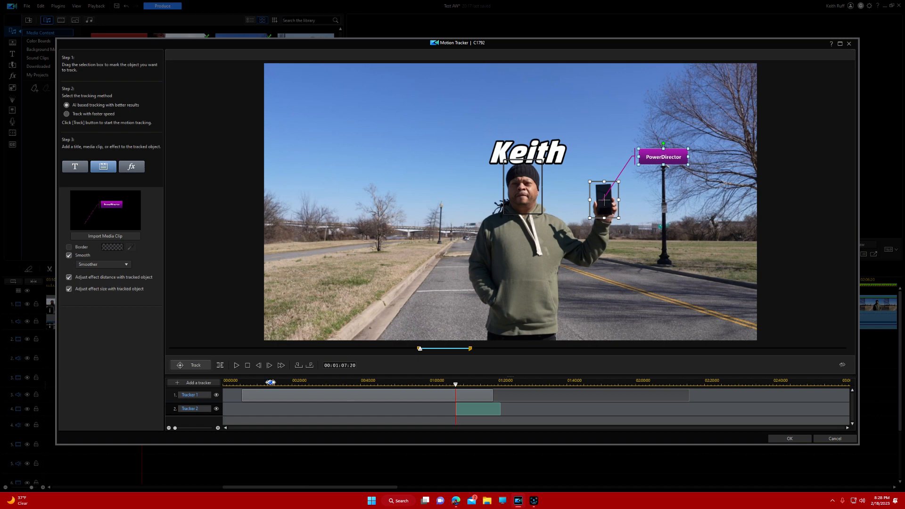
left_click(192, 365)
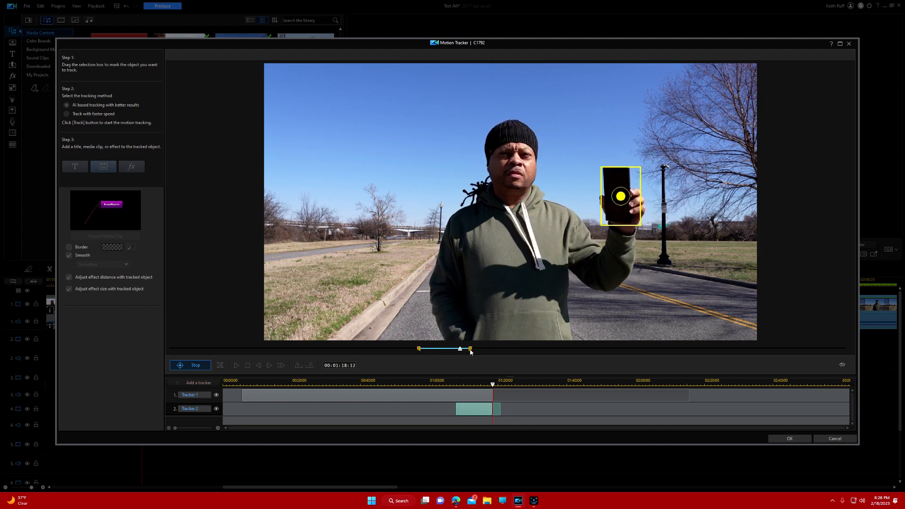
left_click(202, 366)
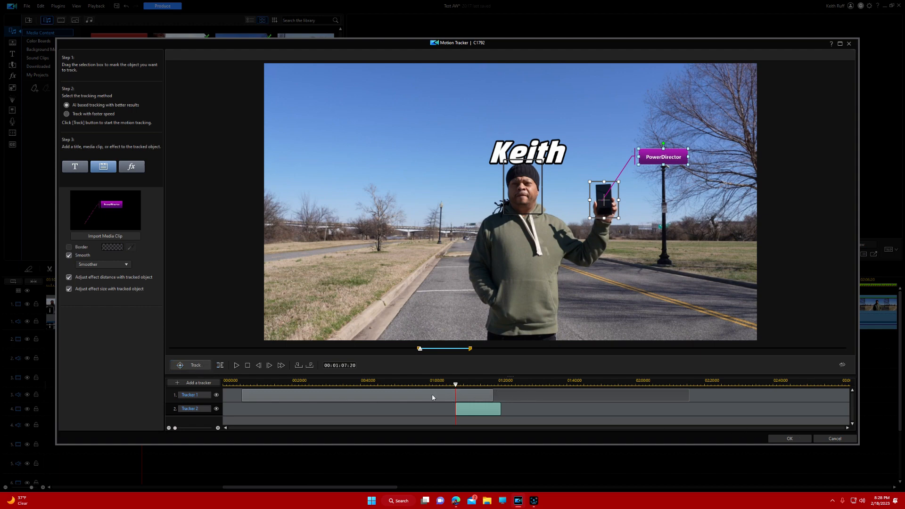
Play the clip from about 00:00:05 and again over the phone's range to check how the title and callout follow their objects
left_click(242, 384)
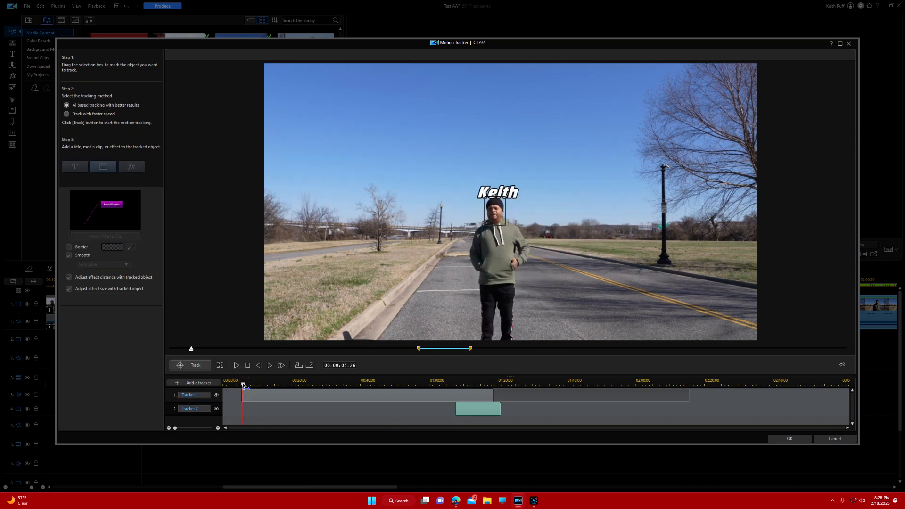
left_click(237, 366)
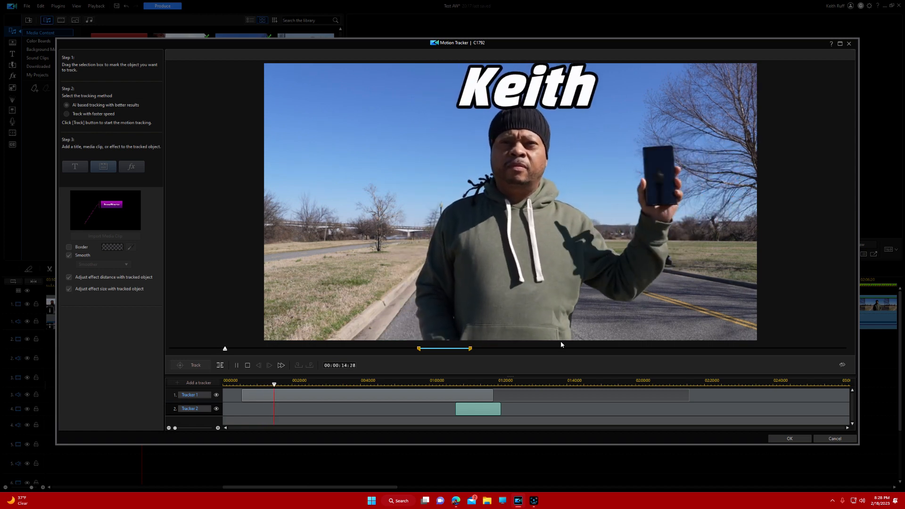
left_click(450, 380)
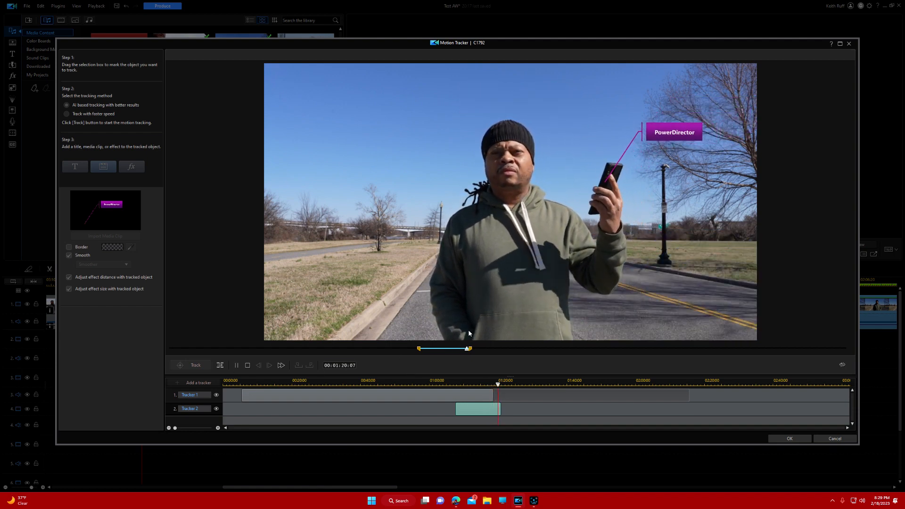
left_click(476, 383)
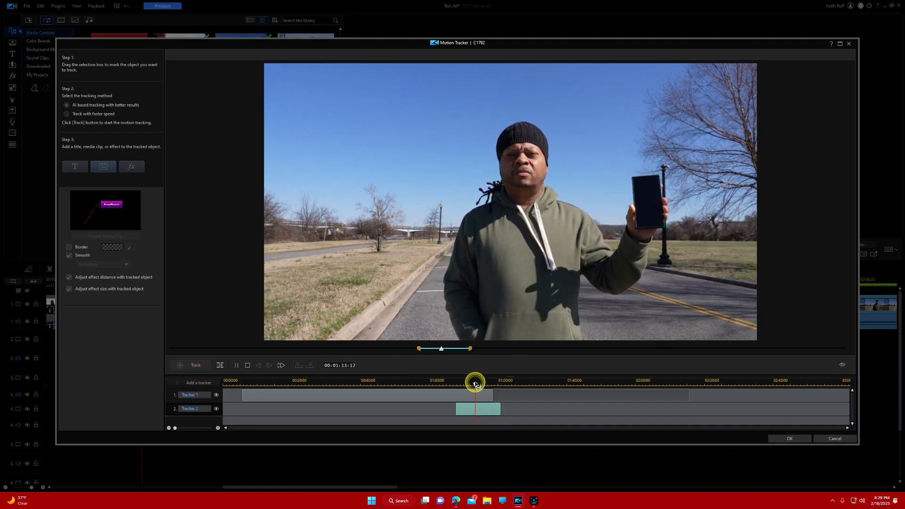
left_click(236, 365)
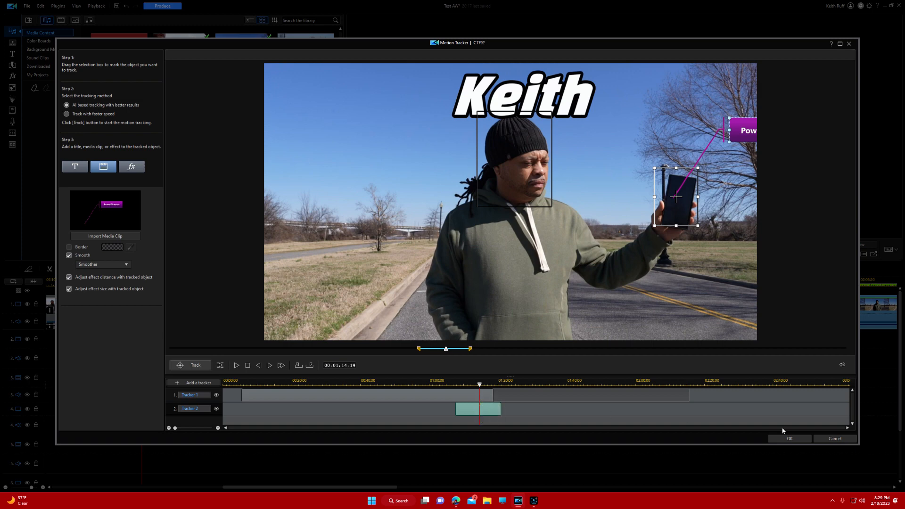
Apply both trackers to the clip and play the timeline from about 00:00:05 to past 00:01:34 to review the tracked elements
left_click(790, 438)
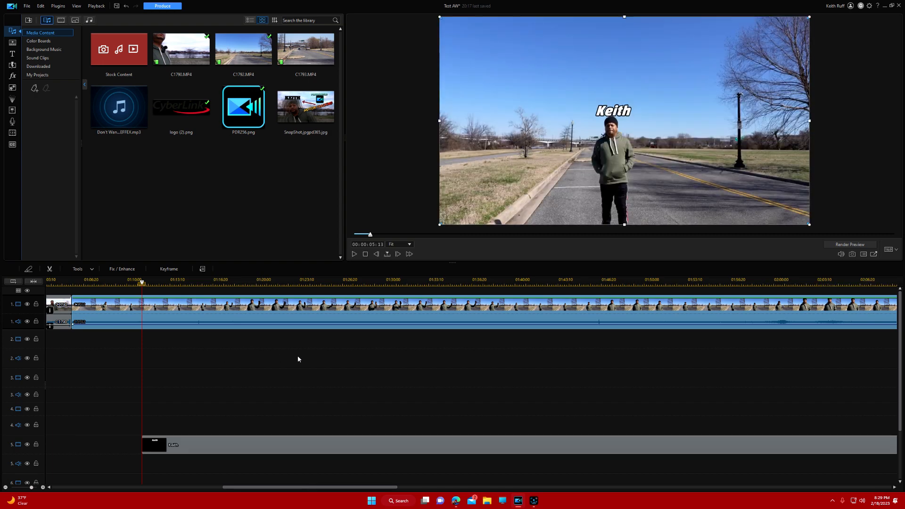
left_click(354, 254)
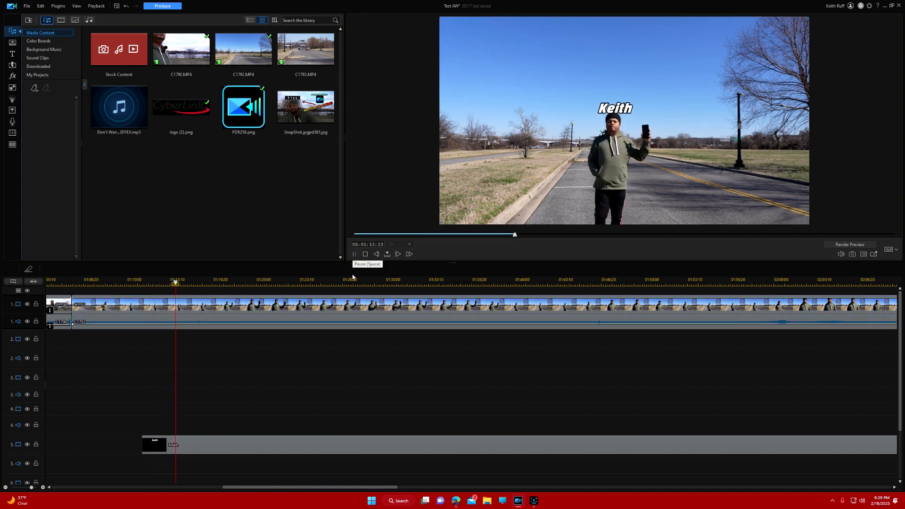
left_click(411, 283)
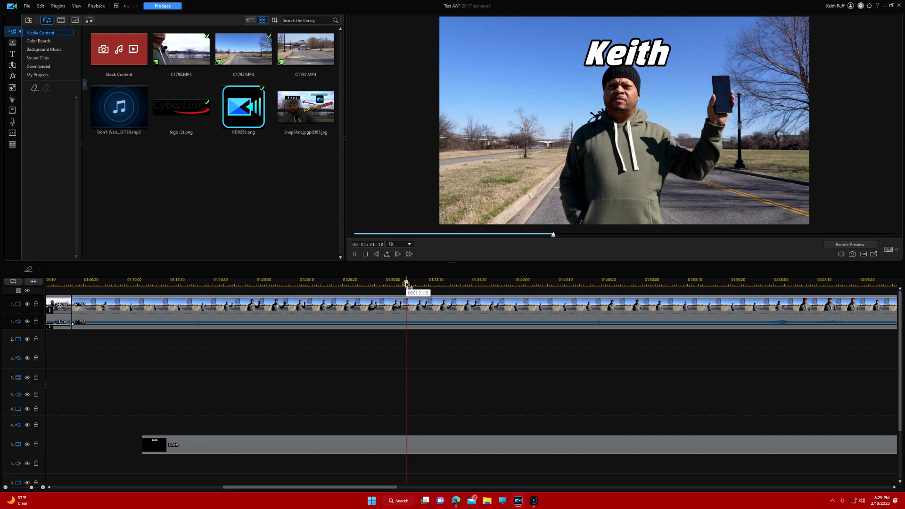
left_click(444, 282)
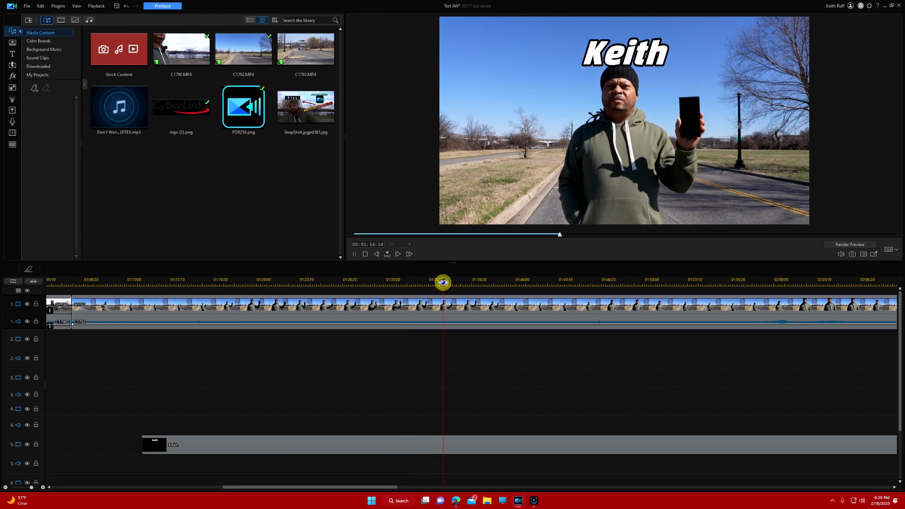
Skim the timeline from about 00:01:38 to 00:02:01:04 to check how the name title follows the man's head
left_click(487, 282)
left_click(526, 283)
left_click(580, 284)
left_click(611, 283)
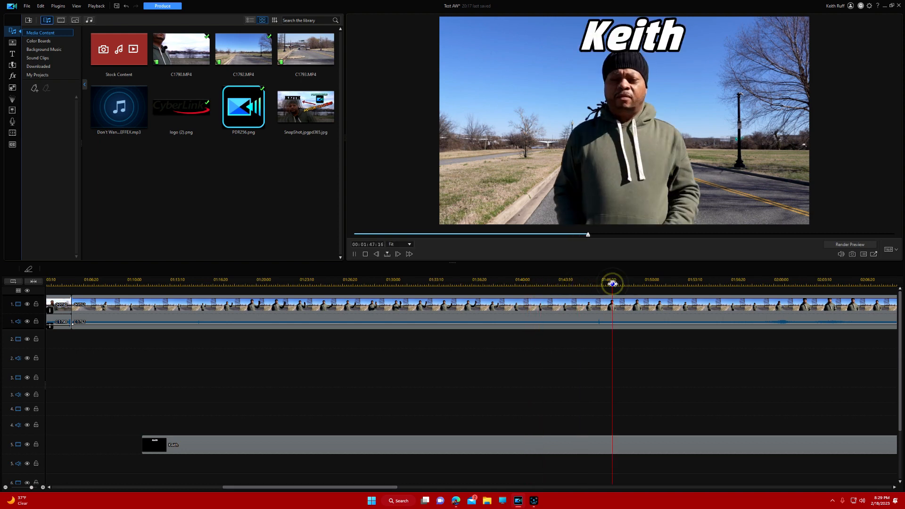
left_click(651, 282)
left_click(693, 282)
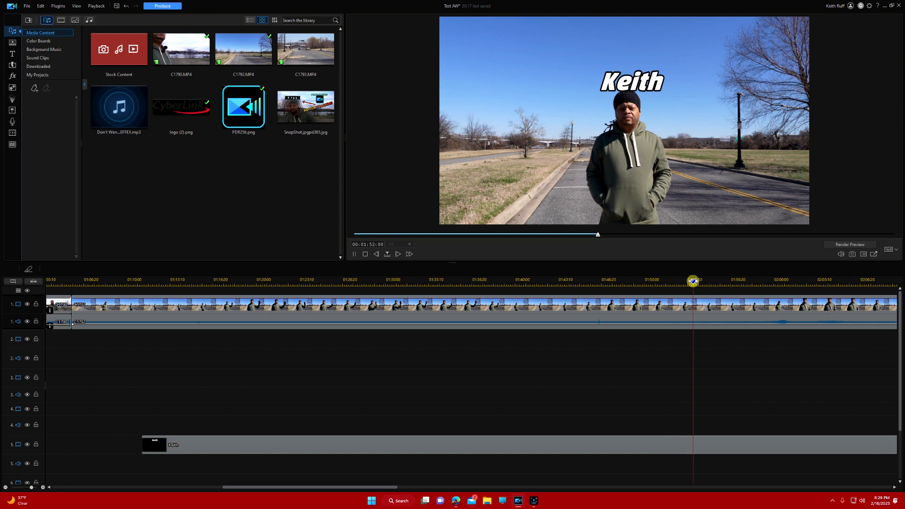
left_click(353, 255)
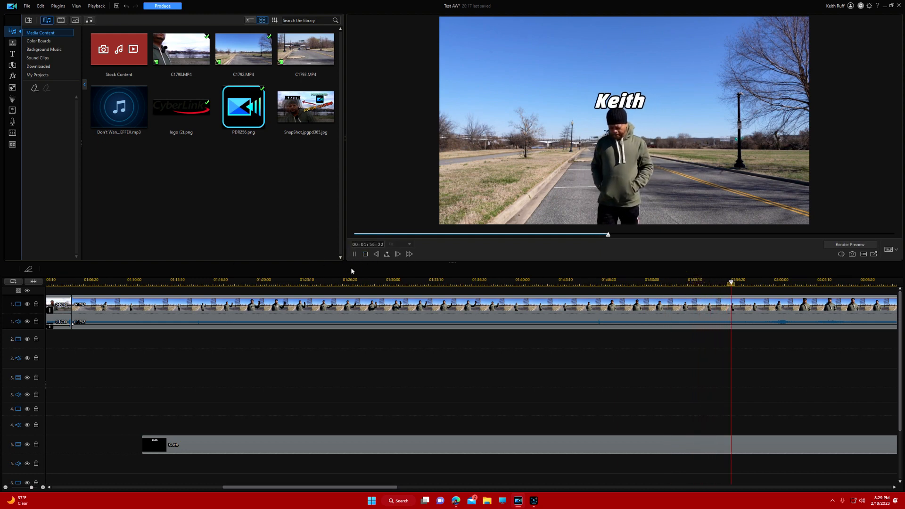
left_click(354, 254)
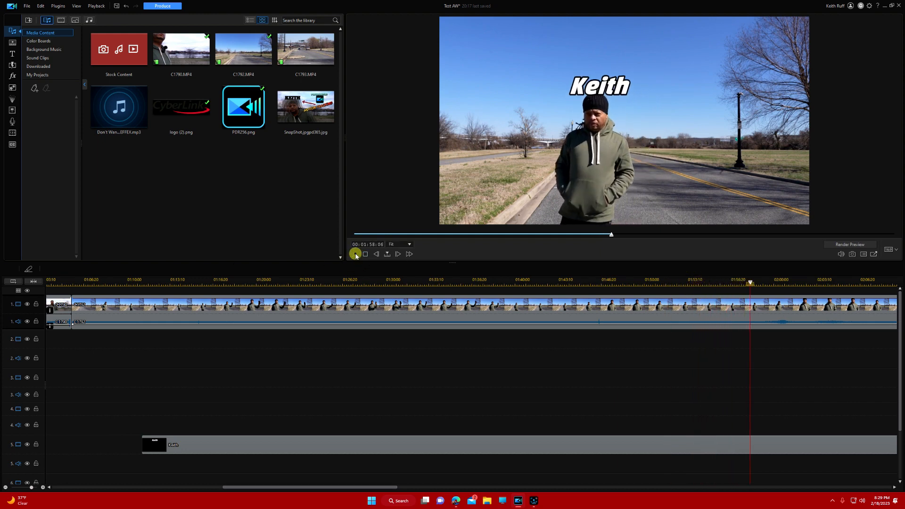
left_click(789, 281)
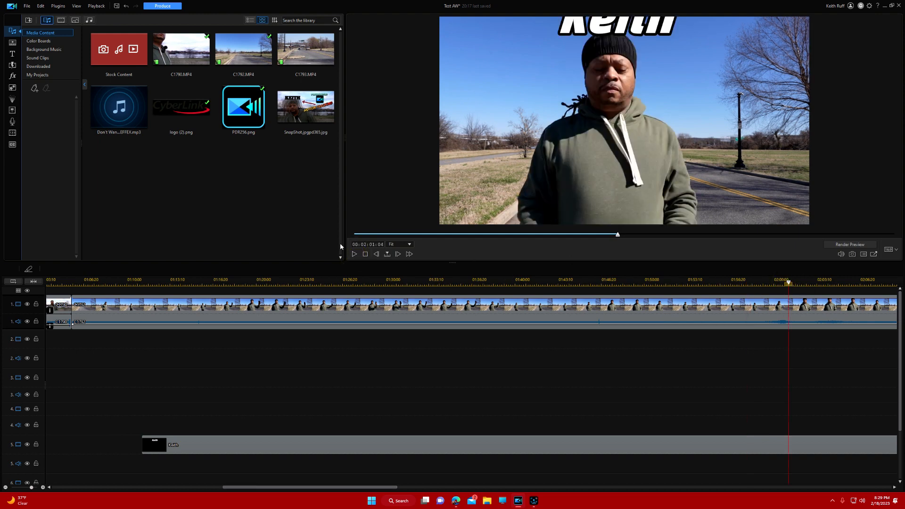
Fit the whole project in the timeline, play from 00:02:12:21 to check the phone callout, and return to 00:02:15:11
left_click(33, 282)
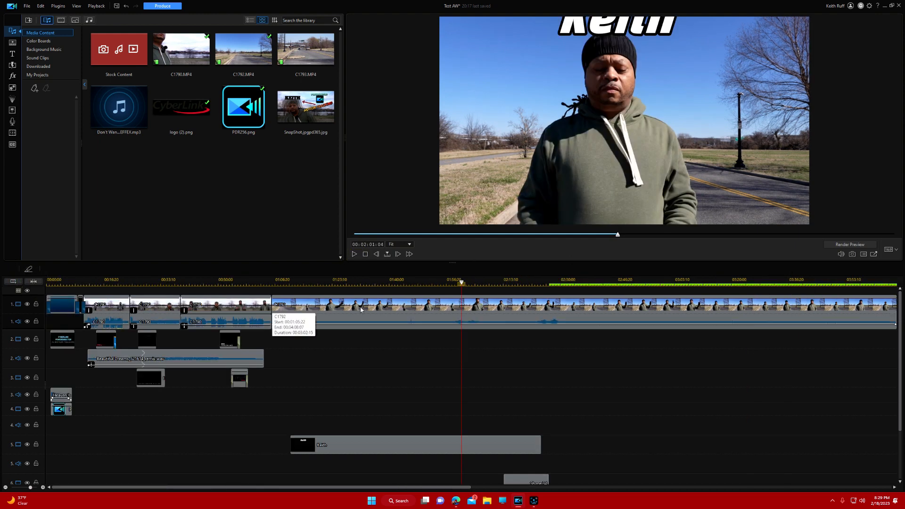
left_click(502, 282)
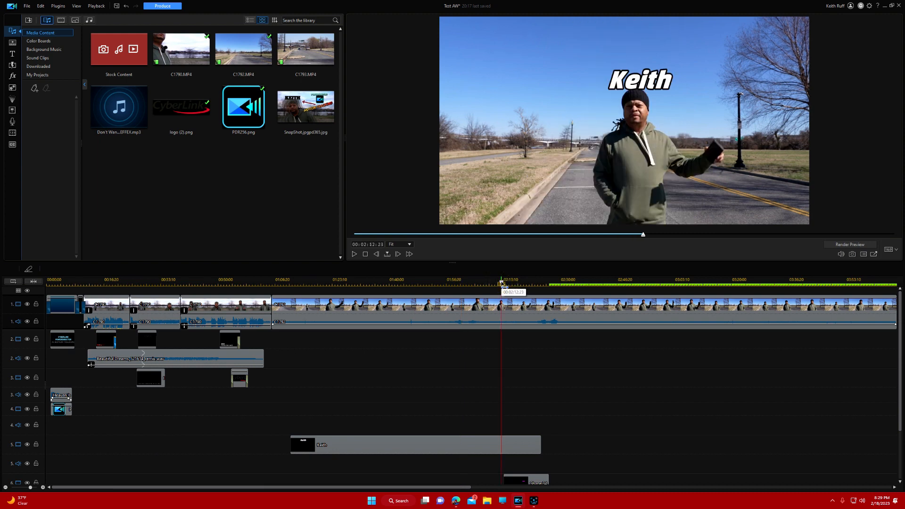
left_click(352, 256)
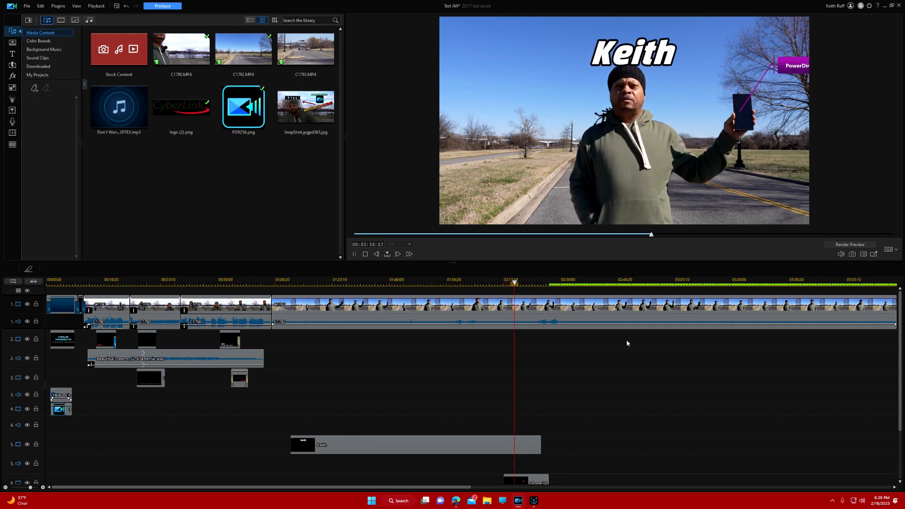
left_click(354, 254)
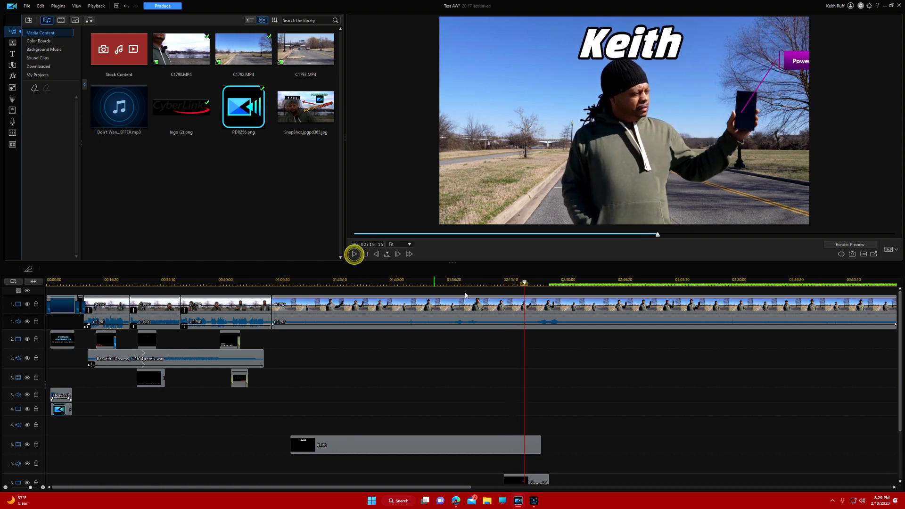
left_click(501, 282)
left_click(510, 282)
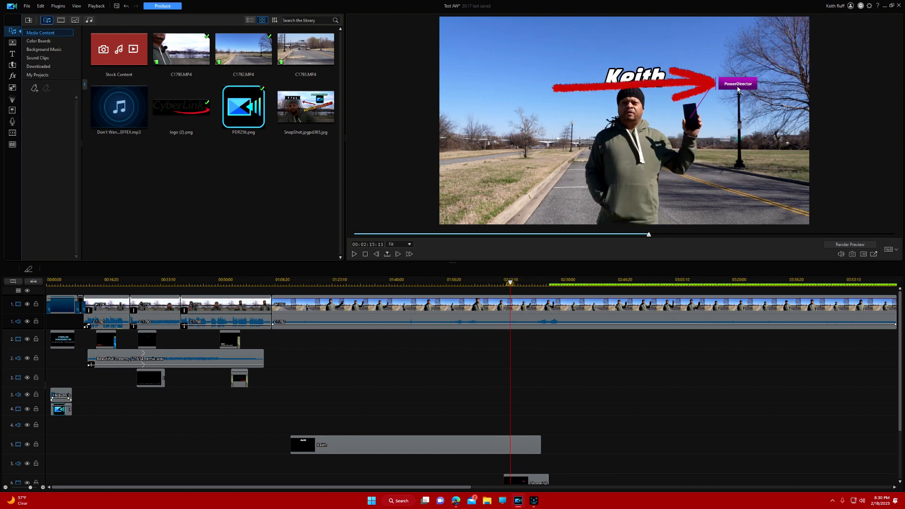
Open the phone callout in Shape Designer and replace its PowerDirector text with the man's first name in possessive form followed by "Phone"
left_click(540, 479)
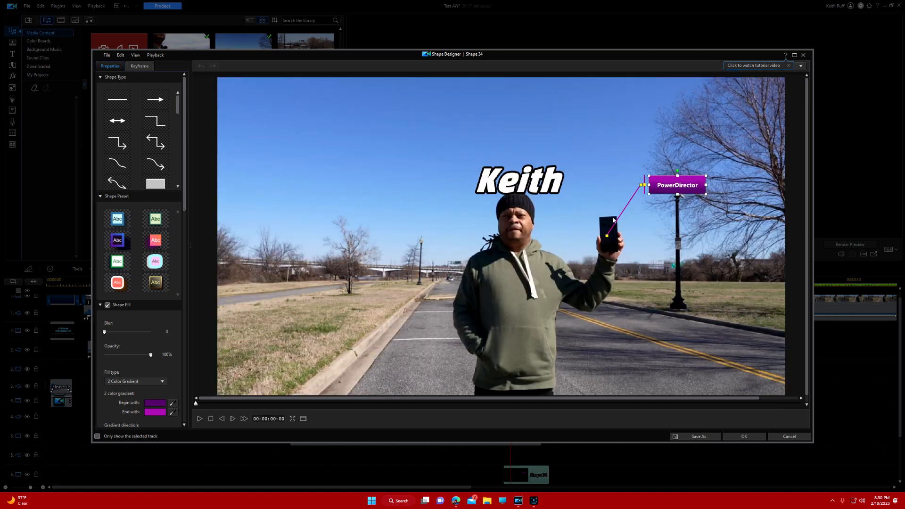
left_click(695, 185)
left_click(696, 185)
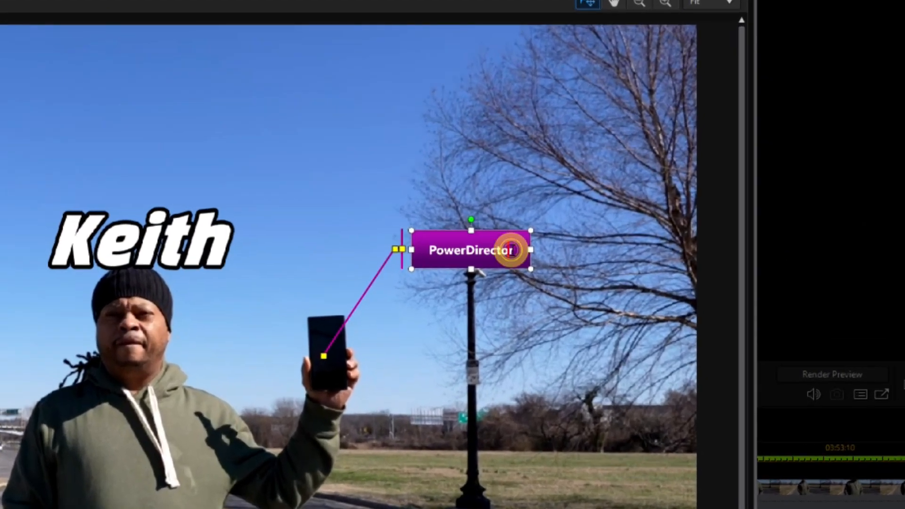
left_click(516, 250)
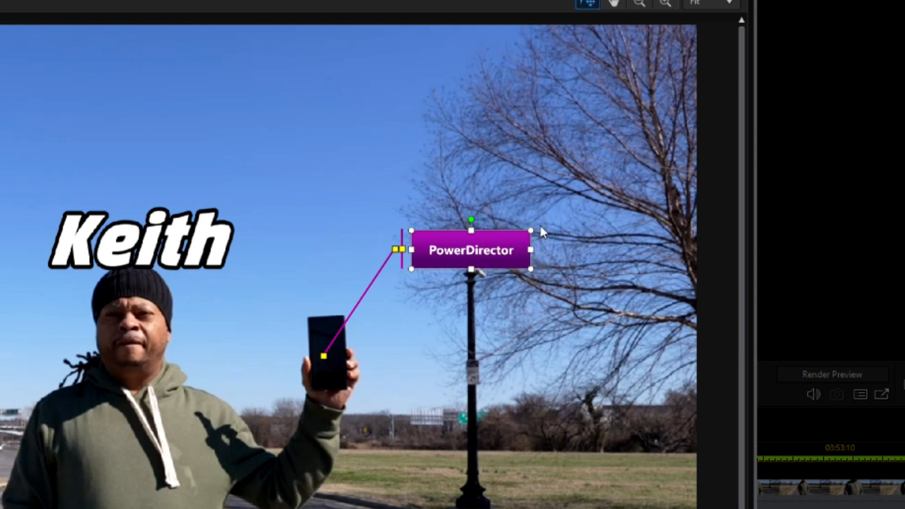
key("BackSpace")
key("BackSpace")
key("BackSpace")
key("BackSpace")
key("BackSpace")
key("BackSpace")
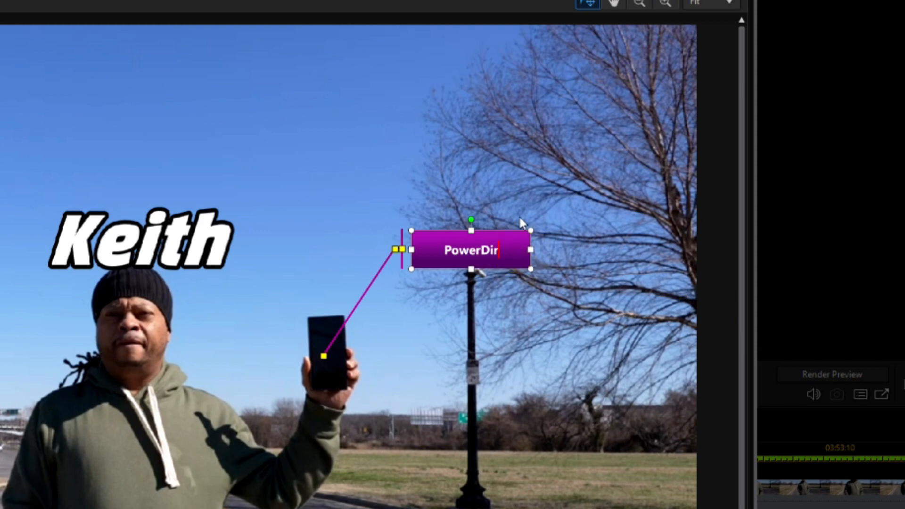
key("BackSpace")
key("BackSpace")
key("BackSpace")
key("BackSpace")
key("BackSpace")
key("BackSpace")
key("BackSpace")
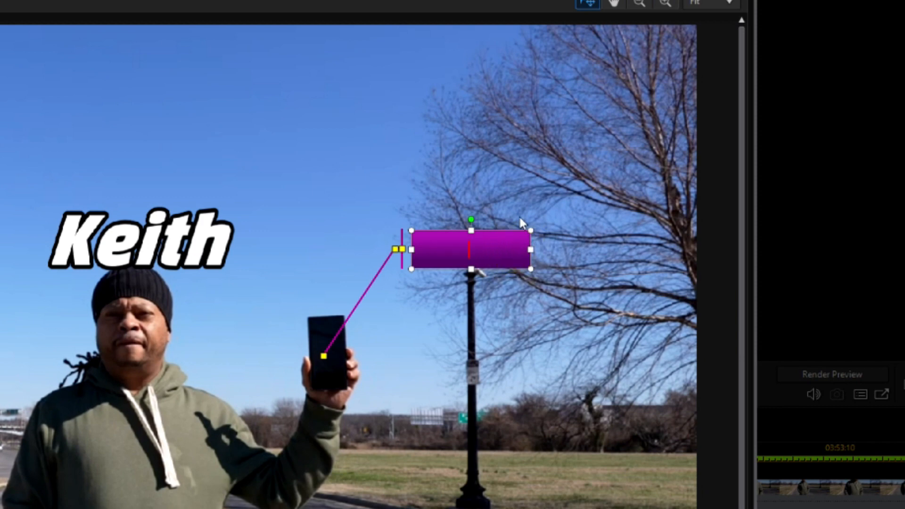
type("Keith`s P")
type("ho")
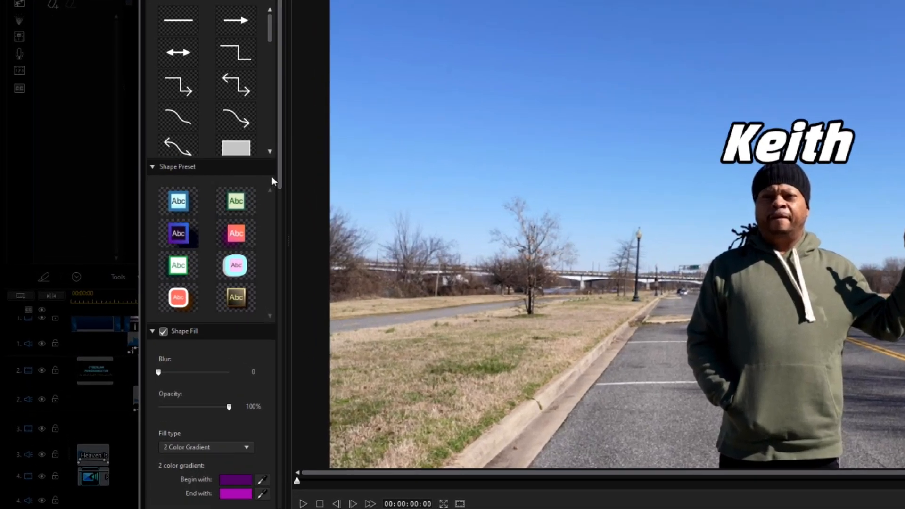
Enable the callout's shadow, fill it with black (000000), and apply the Shape Designer changes
left_click_drag(280, 175, 267, 255)
scroll(261, 311, "down", 10)
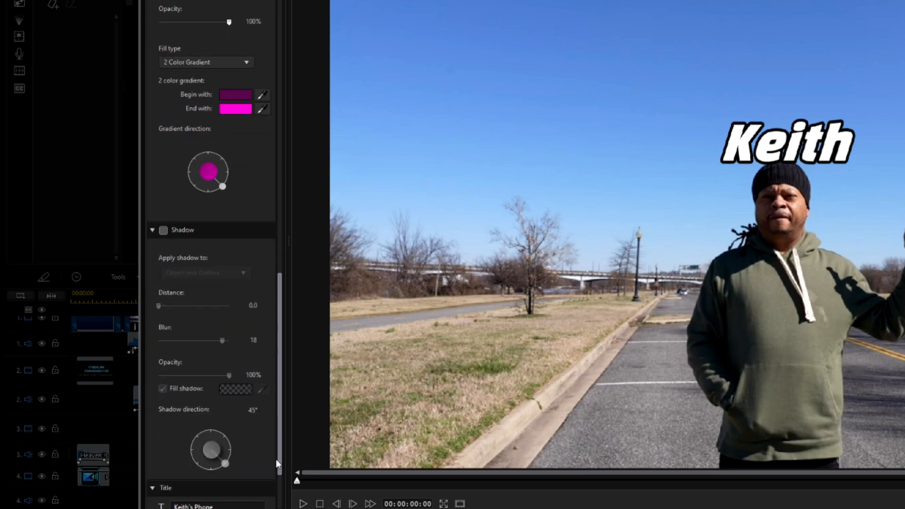
left_click(163, 230)
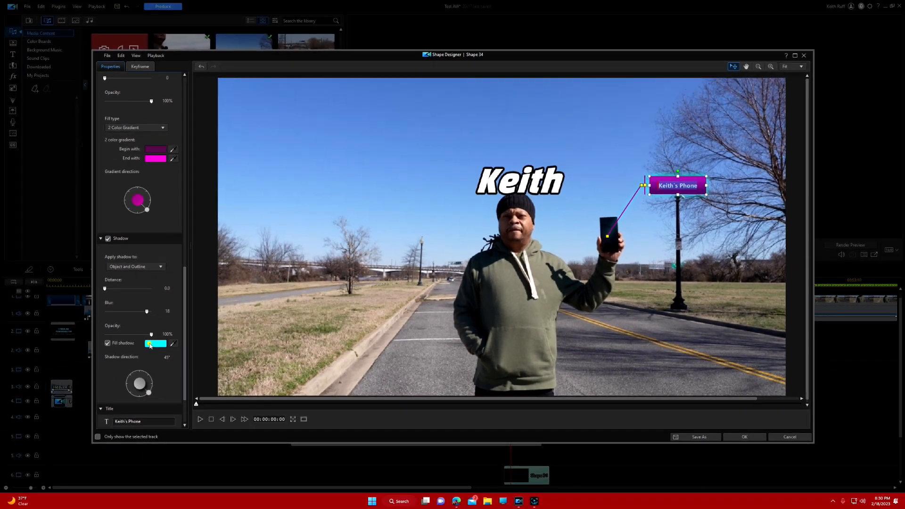
left_click(10, 389)
left_click(380, 243)
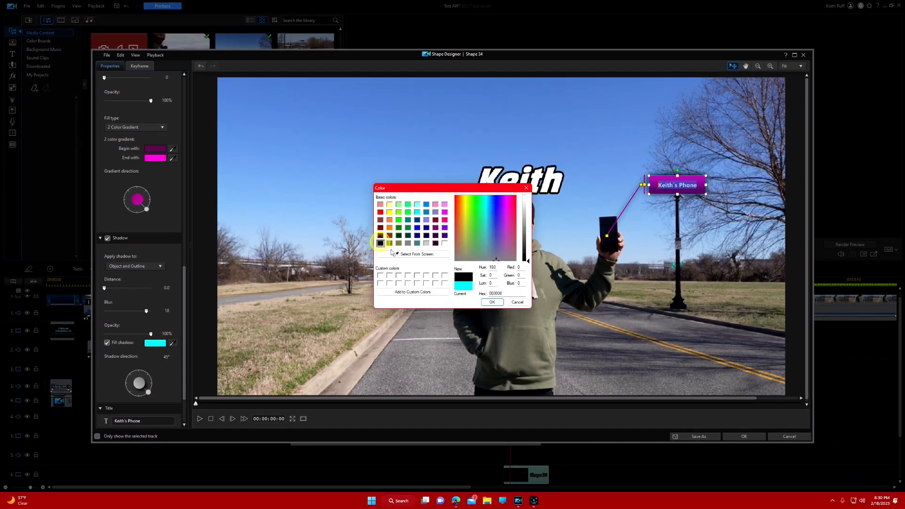
left_click(490, 302)
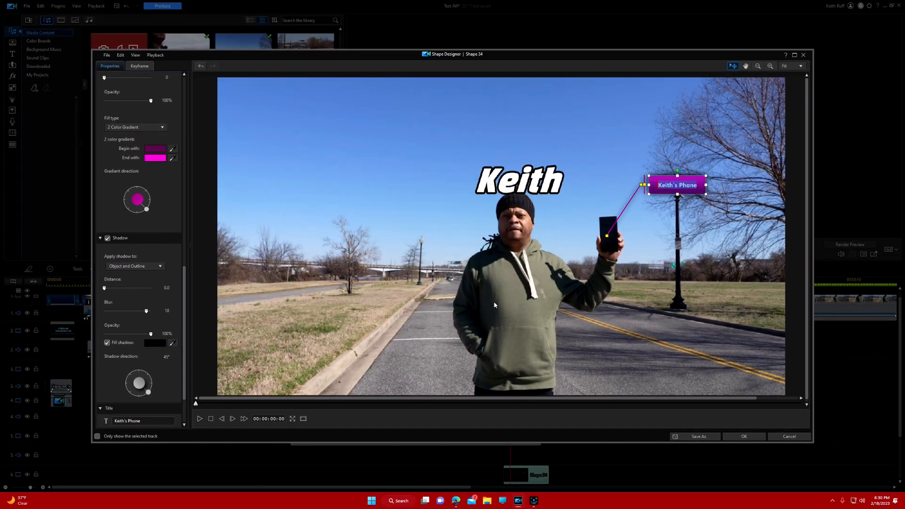
left_click(681, 304)
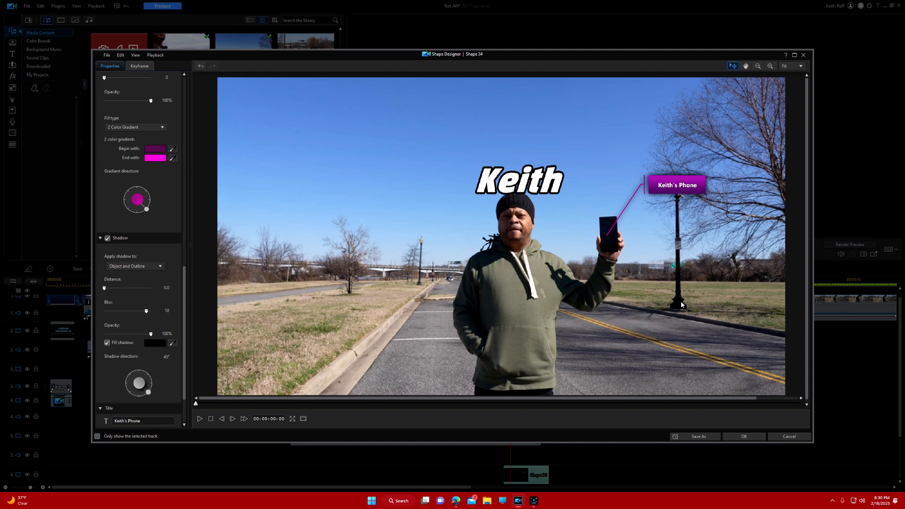
left_click(749, 437)
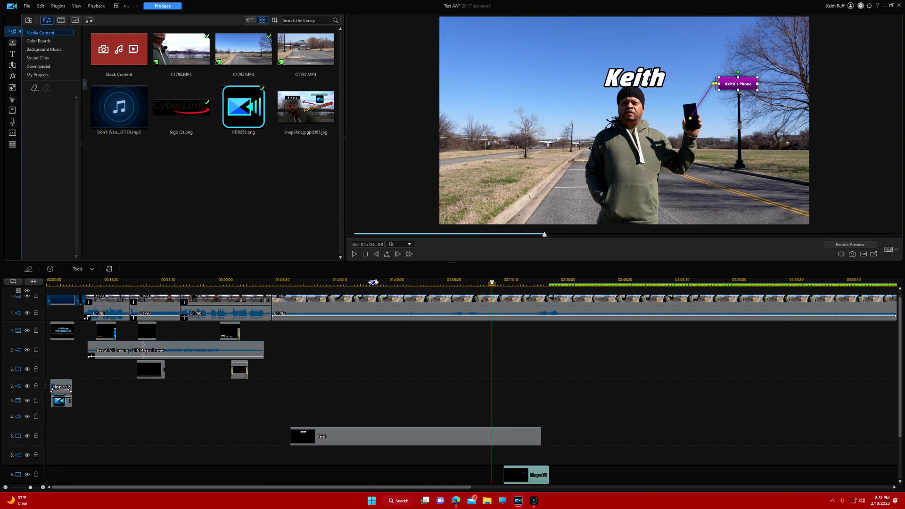
Play sections of the timeline from the start of the name title to 00:02:30:13 to review the title and edited callout
left_click(306, 283)
left_click(354, 254)
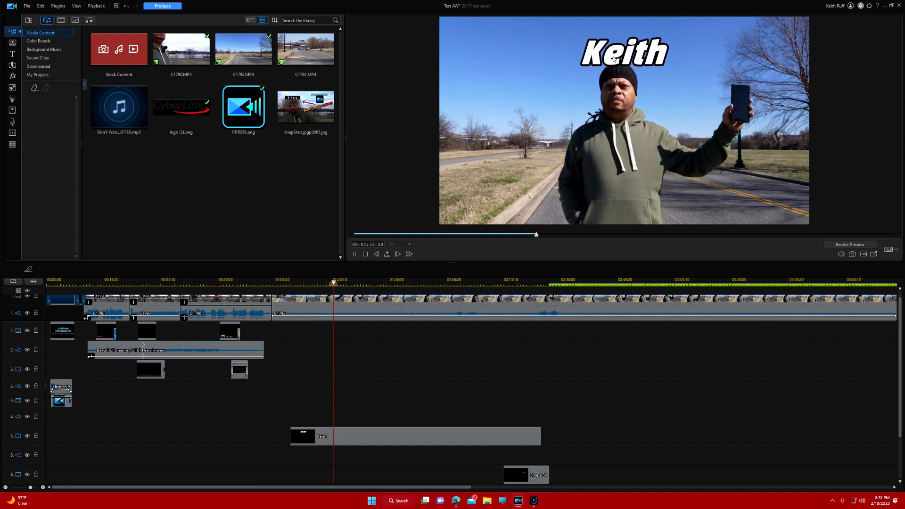
left_click(416, 282)
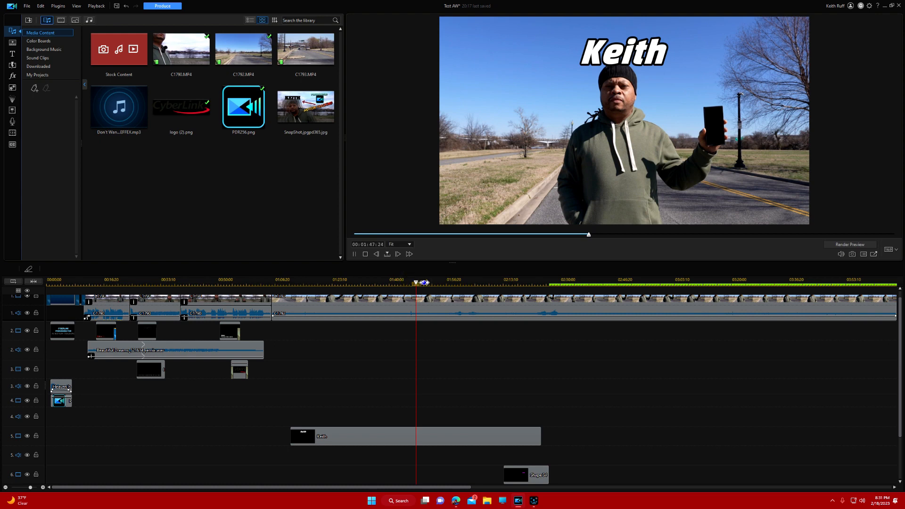
left_click(502, 280)
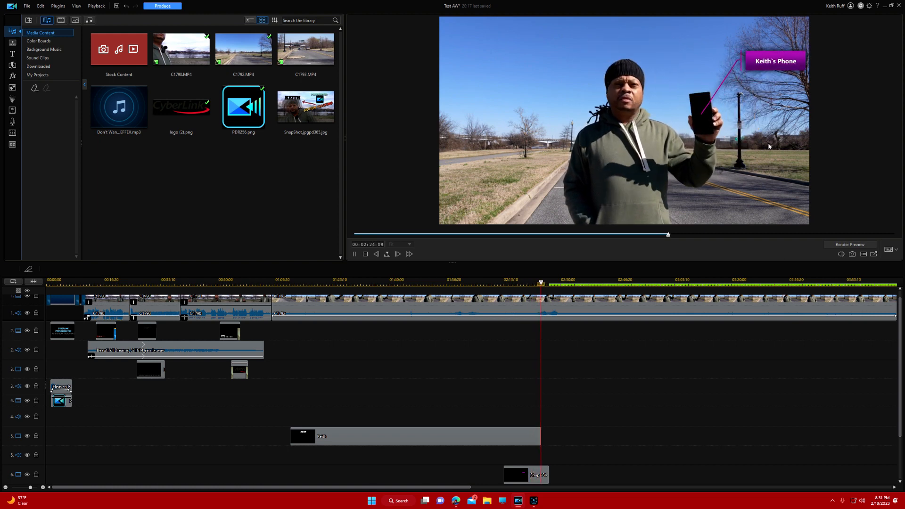
left_click(508, 281)
left_click(493, 281)
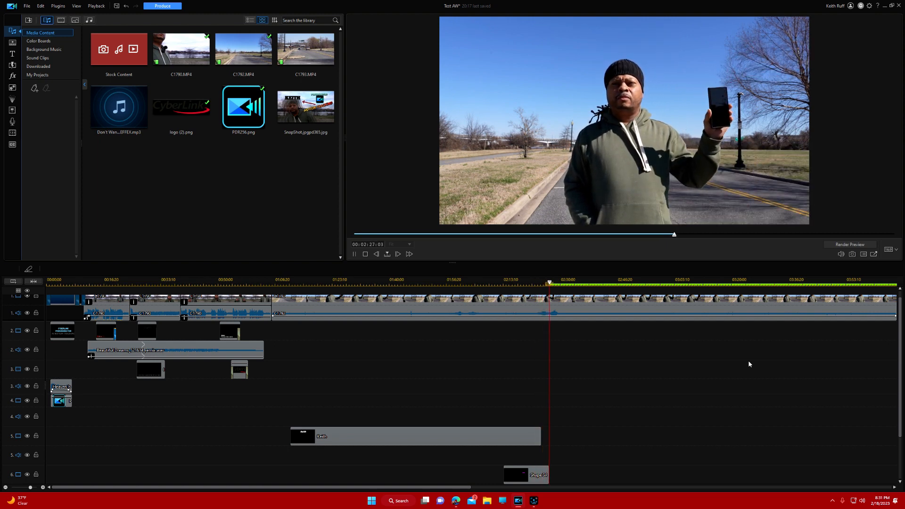
left_click(354, 254)
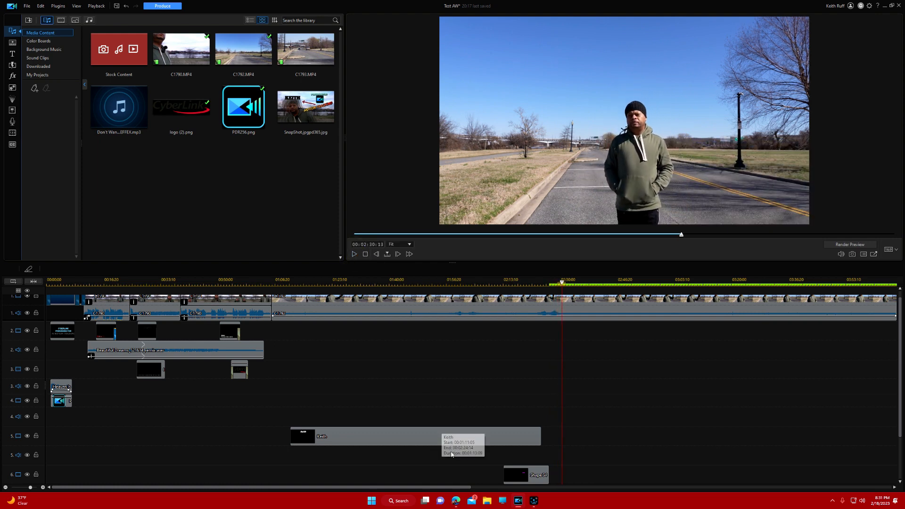
Add the C1793.MP4 clip to video track 1 directly after the C1792 clip
left_click_drag(431, 487, 581, 479)
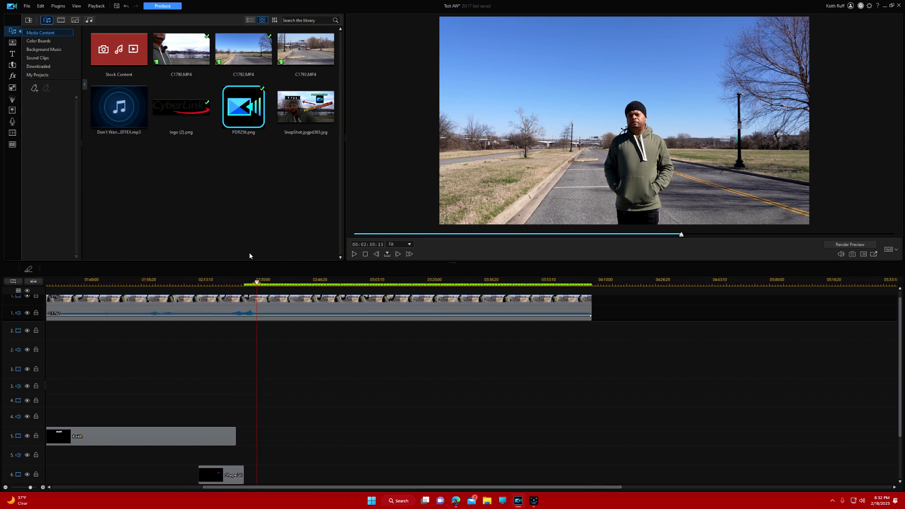
left_click(32, 282)
left_click(492, 488)
left_click_drag(494, 490, 607, 478)
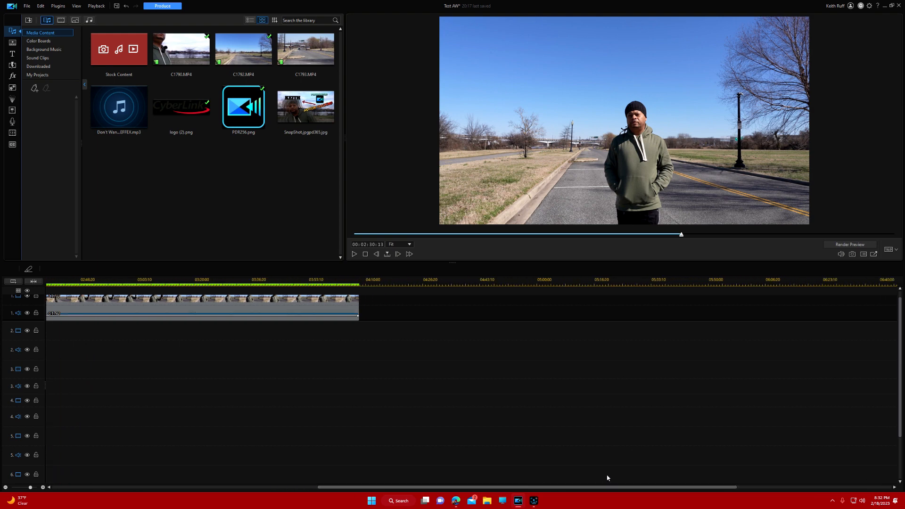
left_click_drag(334, 68, 372, 315)
left_click(377, 319)
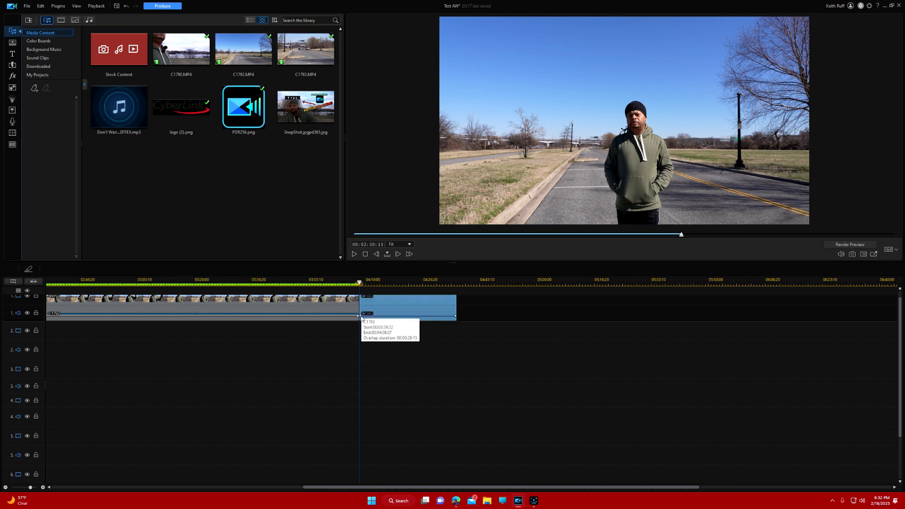
Go to the approaching car at 00:00:17:00 in the C1793 clip and open the clip in Motion Tracker
left_click(369, 282)
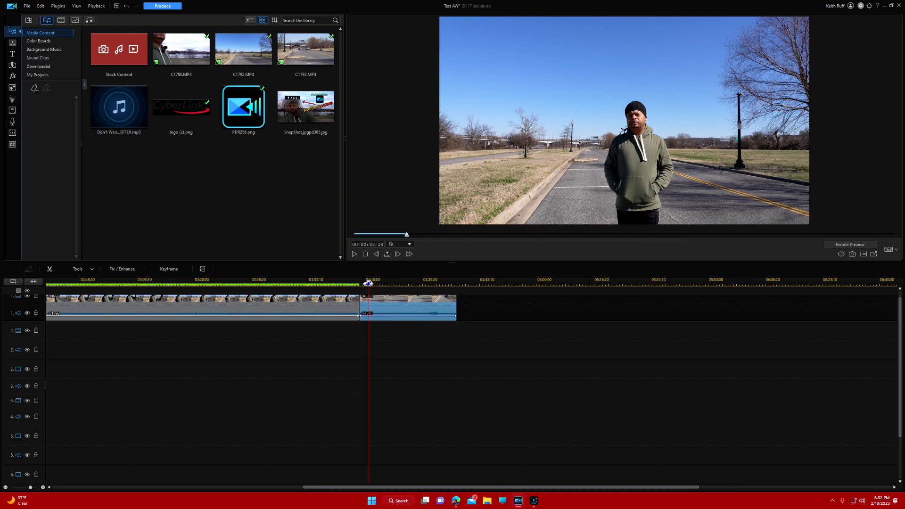
left_click_drag(368, 283, 421, 285)
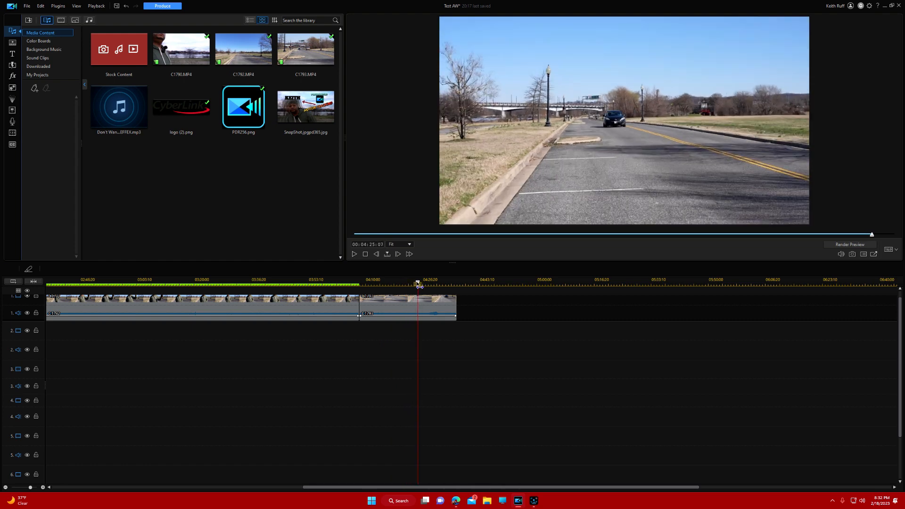
left_click(419, 308)
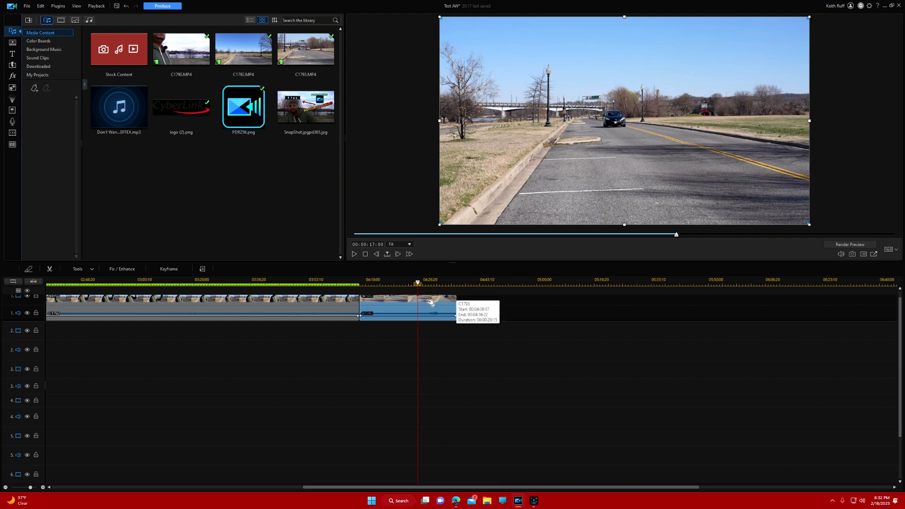
left_click(84, 271)
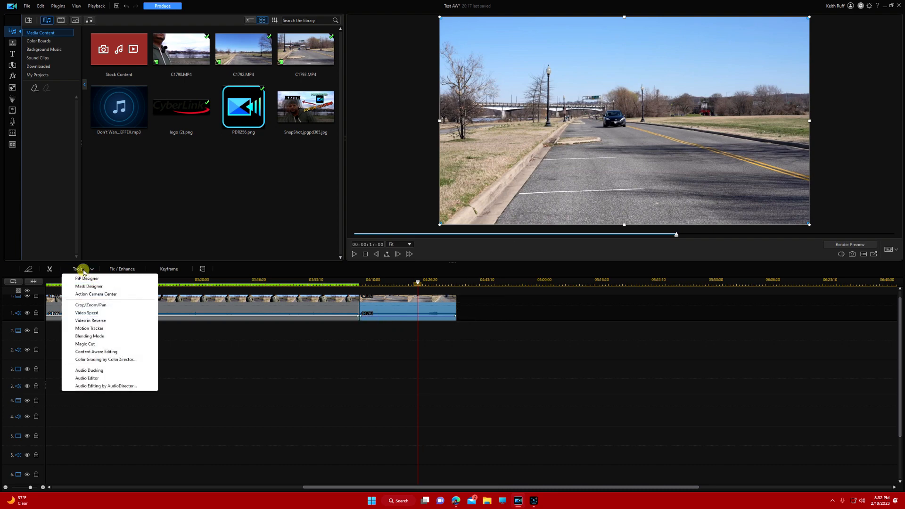
left_click(82, 330)
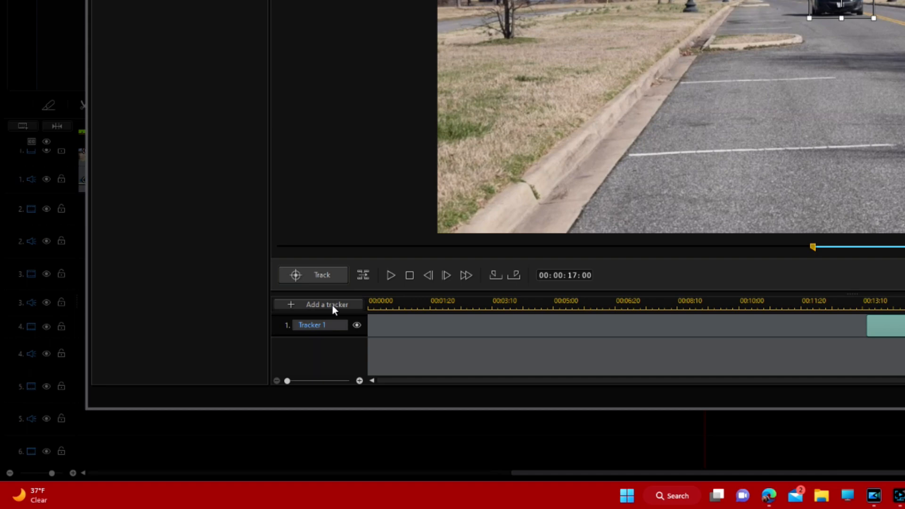
Replace the existing tracker with a new one and fit its selection box around the approaching car at 00:00:17:00
right_click(330, 325)
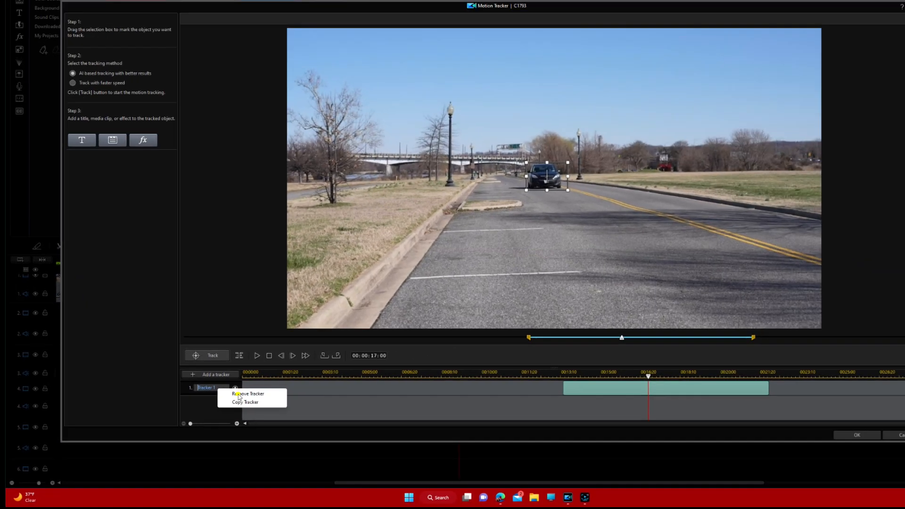
left_click(363, 335)
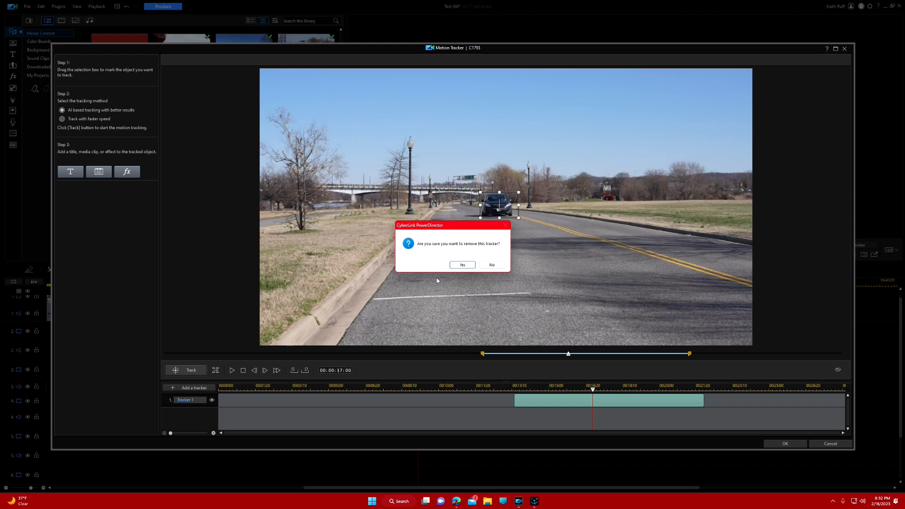
left_click(456, 266)
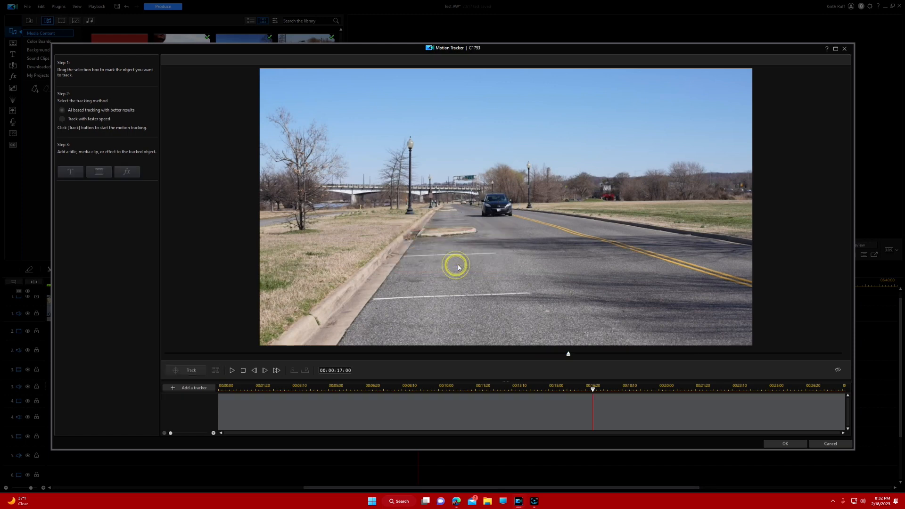
left_click(194, 387)
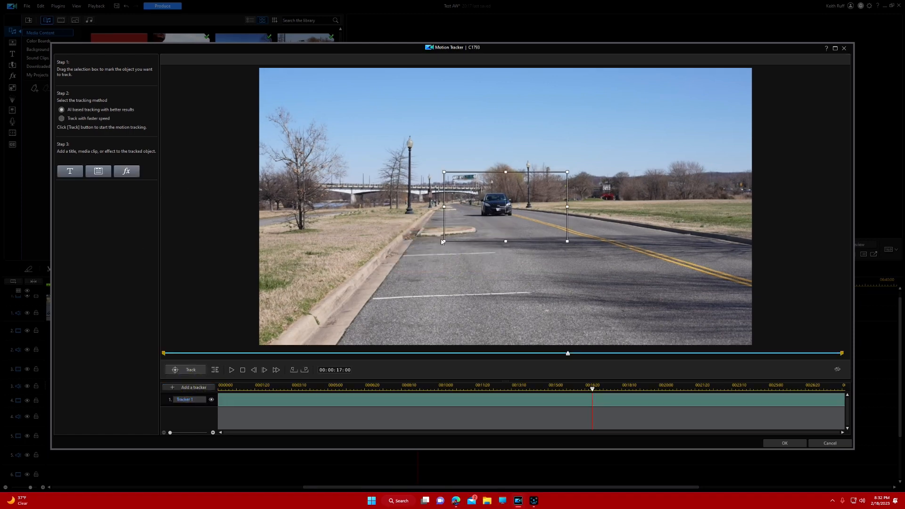
left_click_drag(444, 240, 499, 206)
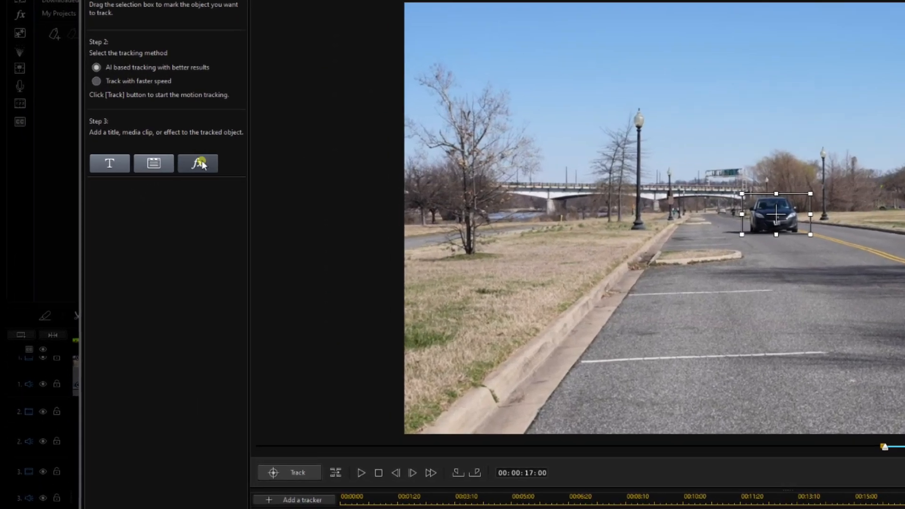
Attach a Gaussian Blur effect with a circle mask to the tracked car
left_click(133, 173)
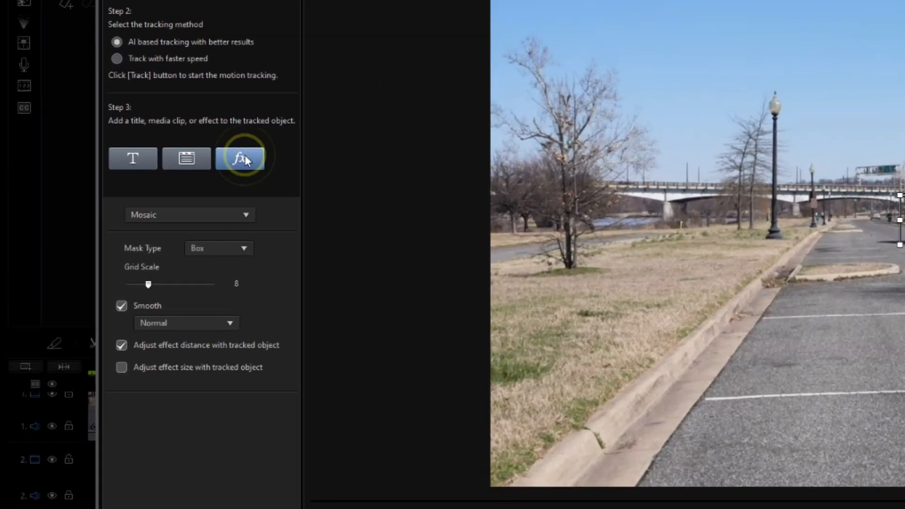
left_click(244, 216)
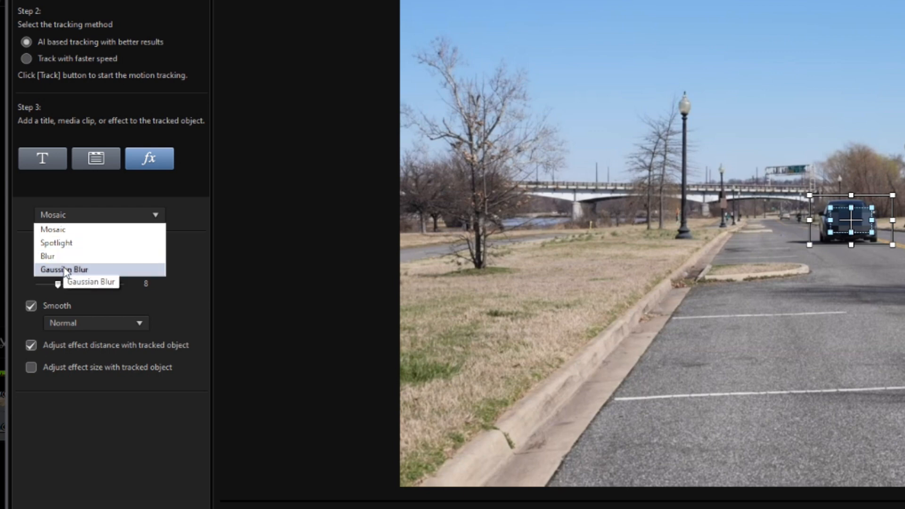
left_click(63, 267)
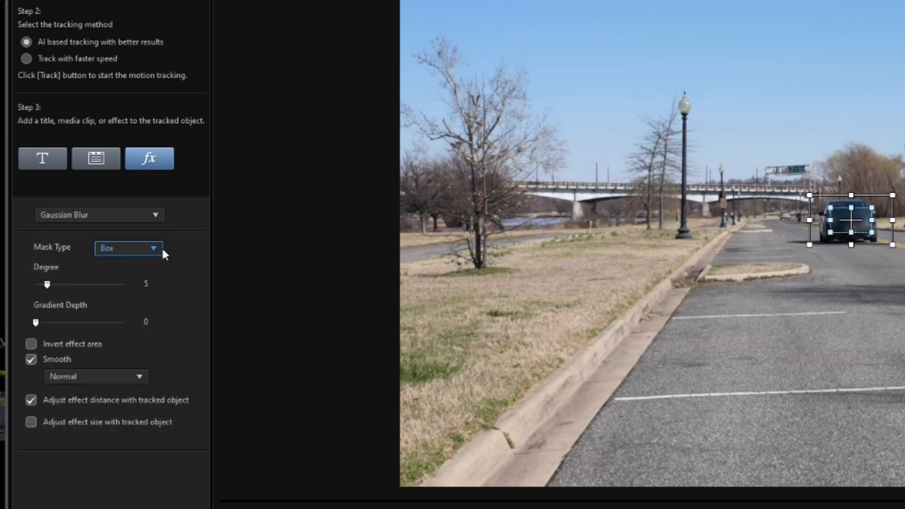
left_click(149, 252)
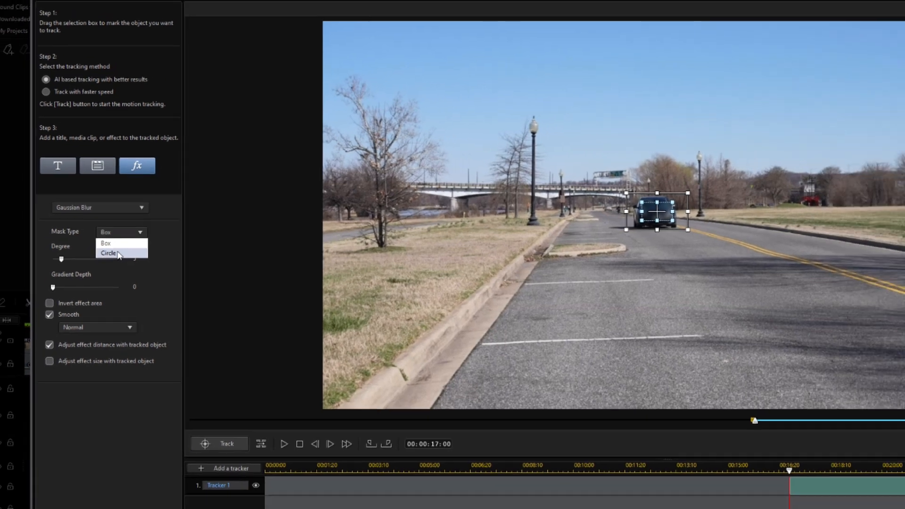
left_click(127, 276)
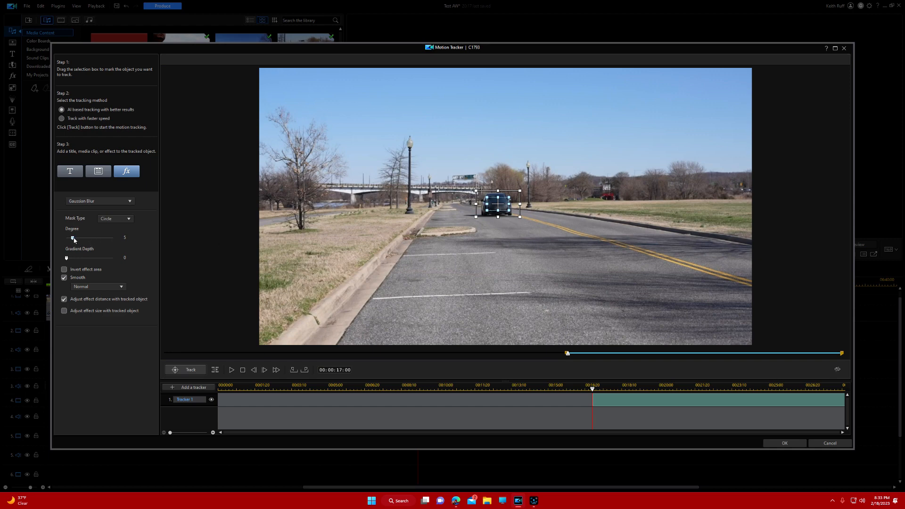
Set the blur's degree to 12 and gradient depth to 5, and make the effect size adjust with the tracked object
left_click_drag(73, 239, 80, 240)
left_click_drag(67, 259, 88, 262)
left_click(63, 312)
End the tracking range at 00:00:22:04 and return to its start at 00:00:17:00
left_click_drag(842, 353, 689, 356)
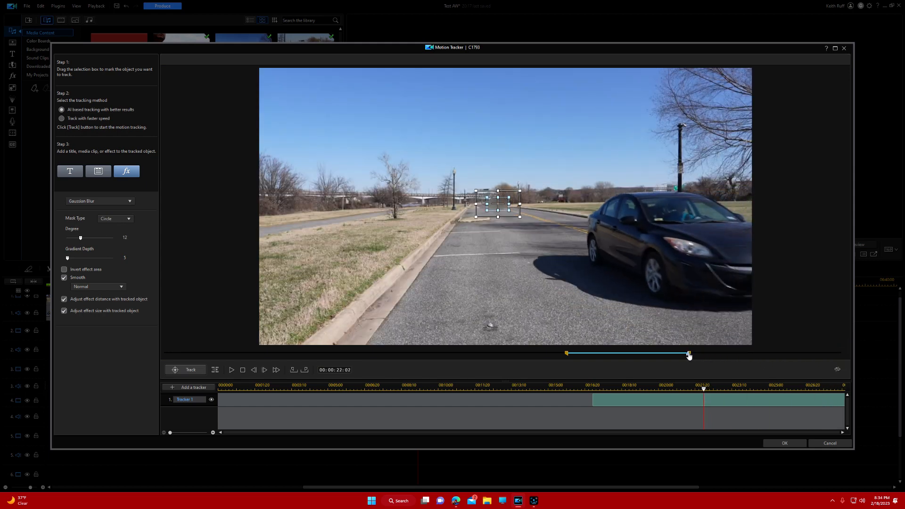
left_click_drag(689, 356, 691, 355)
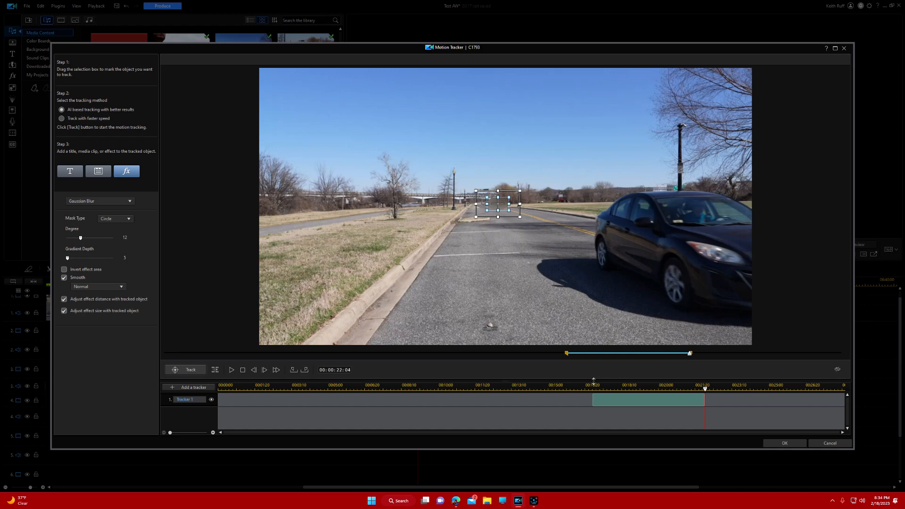
left_click(566, 354)
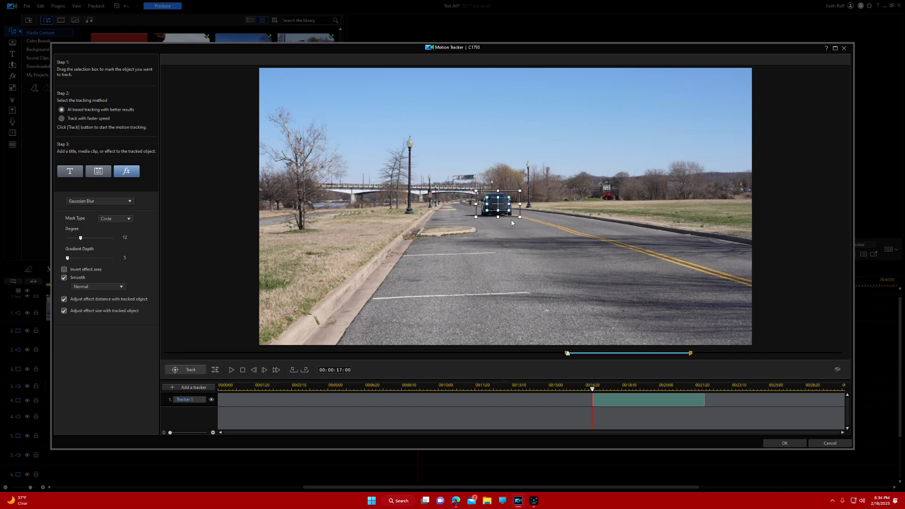
Position the blur mask over the car's lower front, track the car, and play the result up to 00:00:21:17
left_click_drag(509, 208, 499, 209)
left_click_drag(486, 202, 502, 209)
left_click(190, 371)
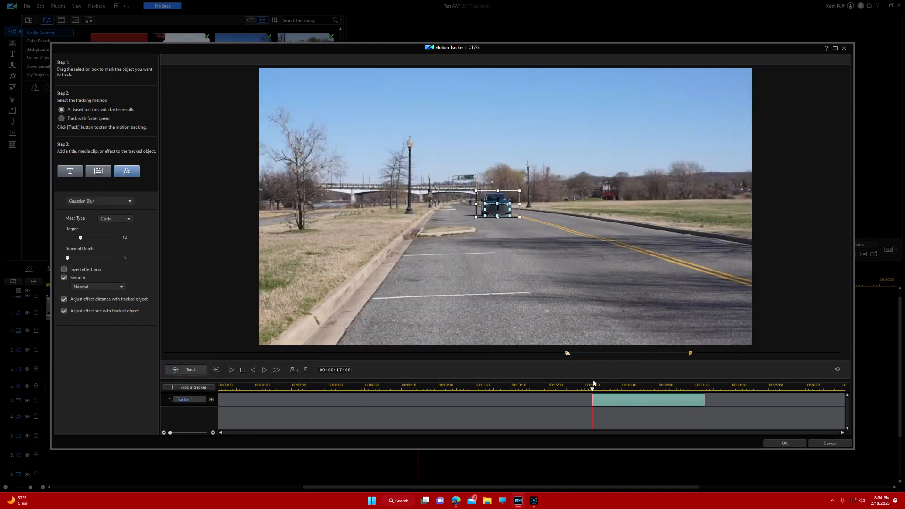
left_click(232, 370)
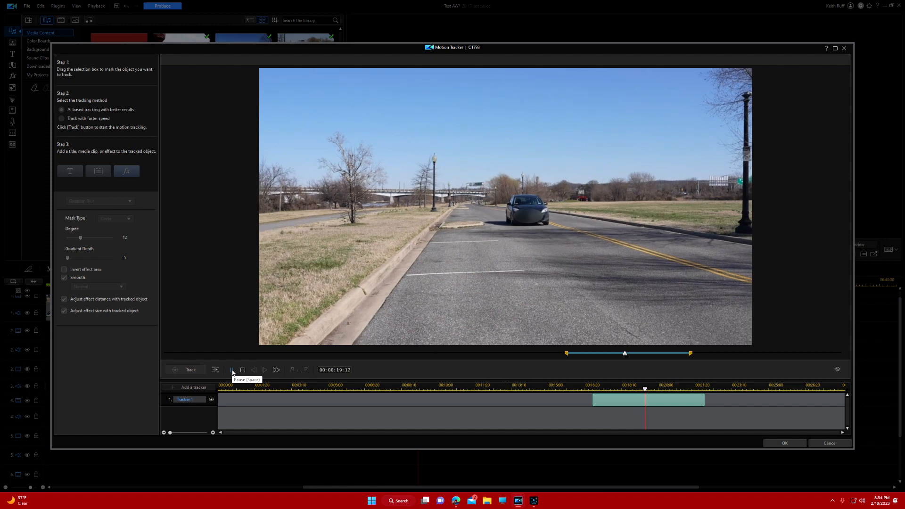
left_click(232, 371)
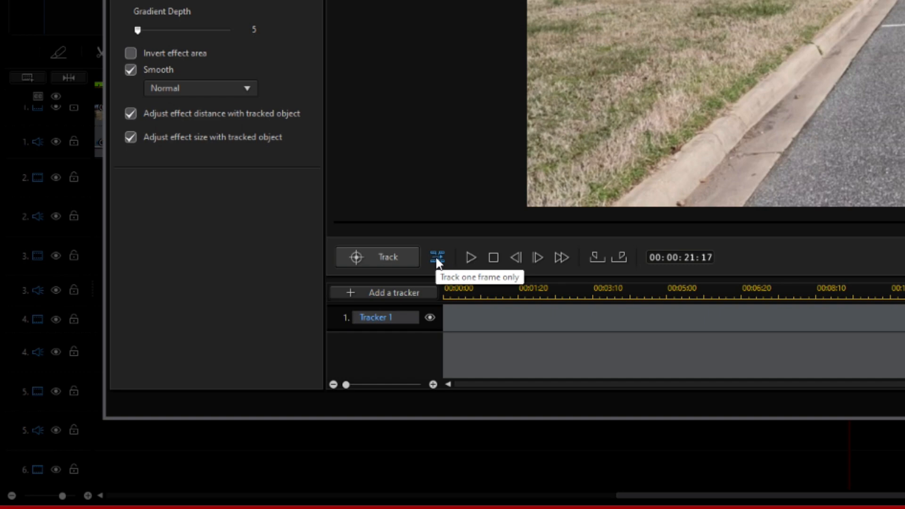
Track one frame at a time from 00:00:21:17 to 00:00:21:22, realigning the blur mask with the car's front
left_click(437, 259)
left_click(599, 240)
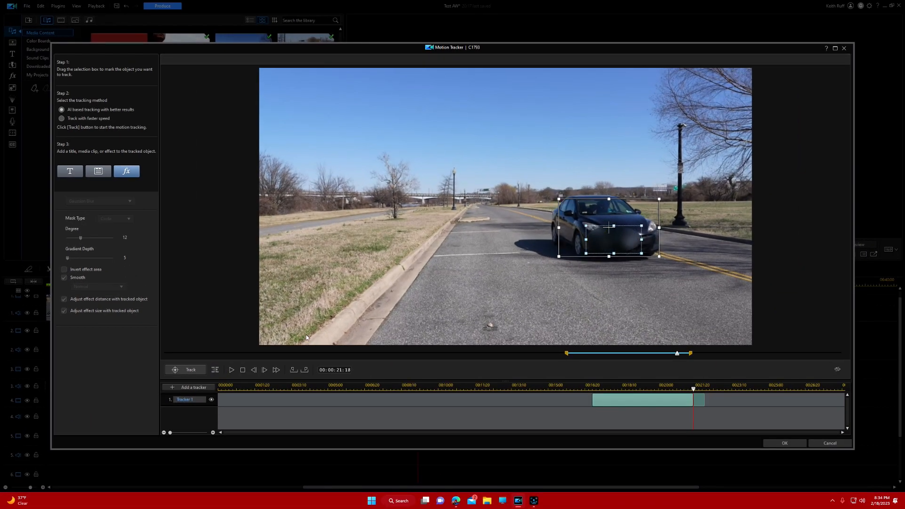
left_click(215, 370)
left_click(615, 244)
left_click_drag(615, 244, 621, 244)
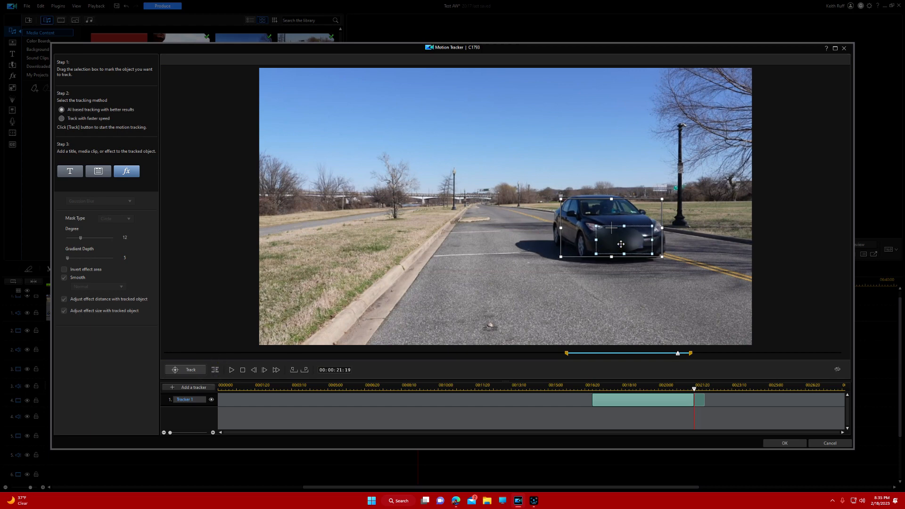
left_click(215, 370)
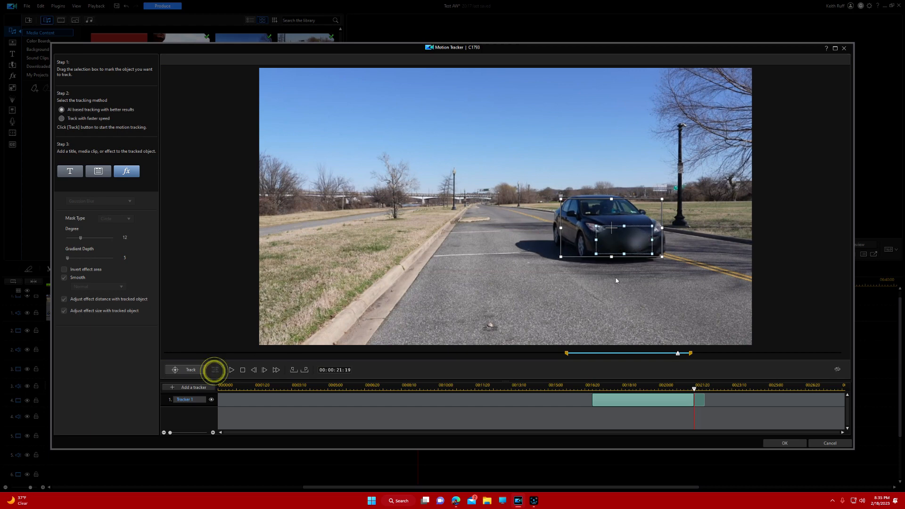
left_click(630, 251)
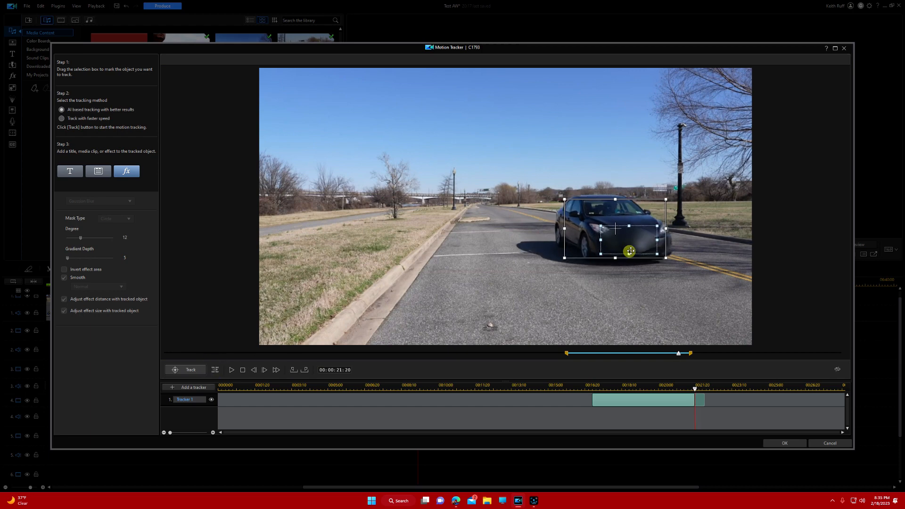
left_click(215, 370)
left_click(618, 248)
left_click_drag(622, 249, 624, 251)
left_click(215, 369)
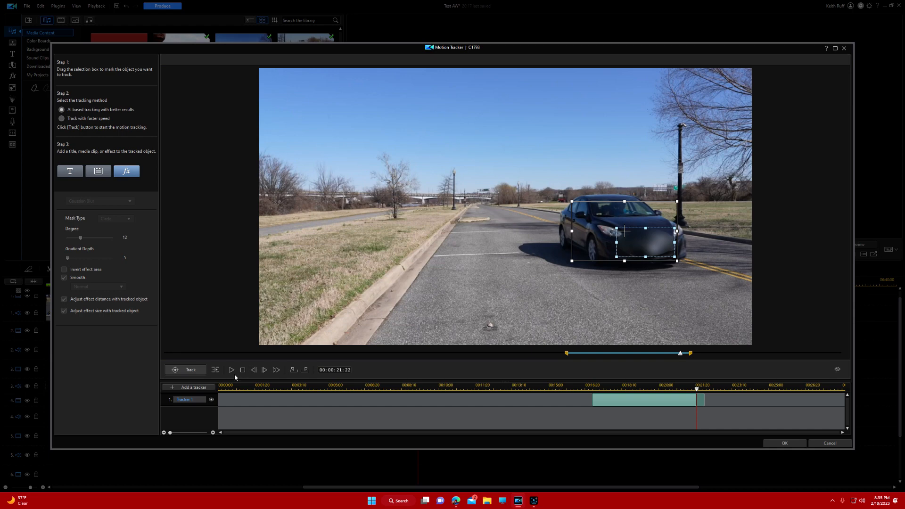
Continue single-frame tracking to 00:00:22:02 and shift the blur mask slightly to cover the car's front
left_click(215, 370)
left_click(215, 371)
left_click(215, 371)
left_click(215, 370)
left_click(215, 370)
left_click(215, 371)
left_click(215, 371)
left_click(215, 371)
left_click(215, 370)
left_click(215, 371)
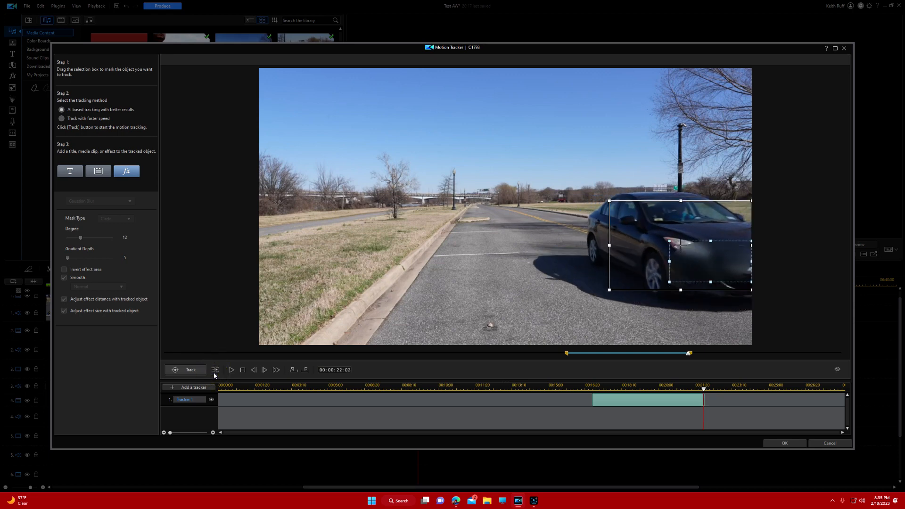
left_click_drag(697, 273, 701, 275)
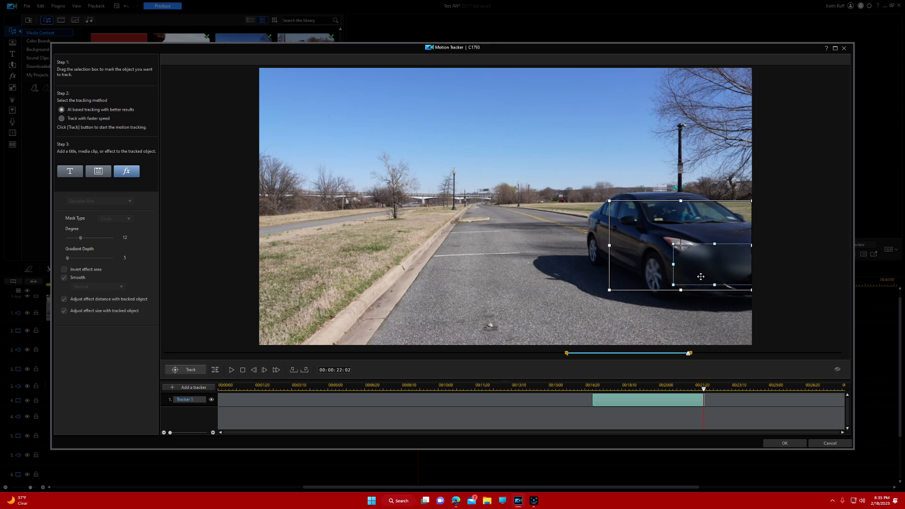
Preview the tracked blur from 00:00:17:20 and apply the Motion Tracker changes to the clip
left_click(584, 354)
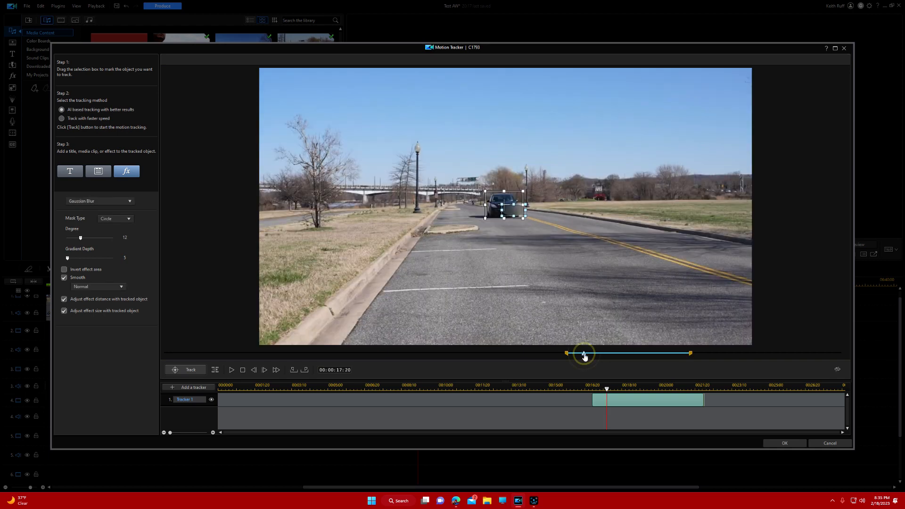
left_click(232, 370)
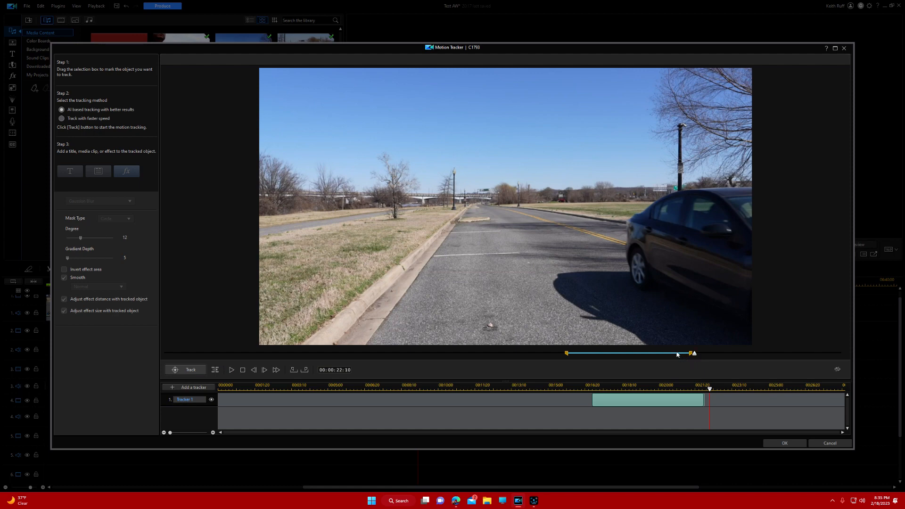
left_click(781, 444)
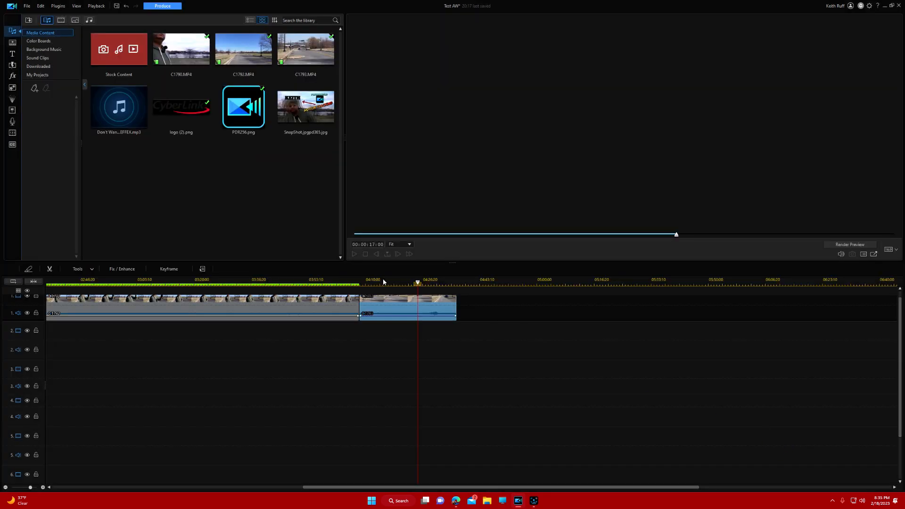
Play the timeline from just before the C1793 clip to 00:04:32:19, skipping ahead within it, to review the tracked blur
left_click(355, 283)
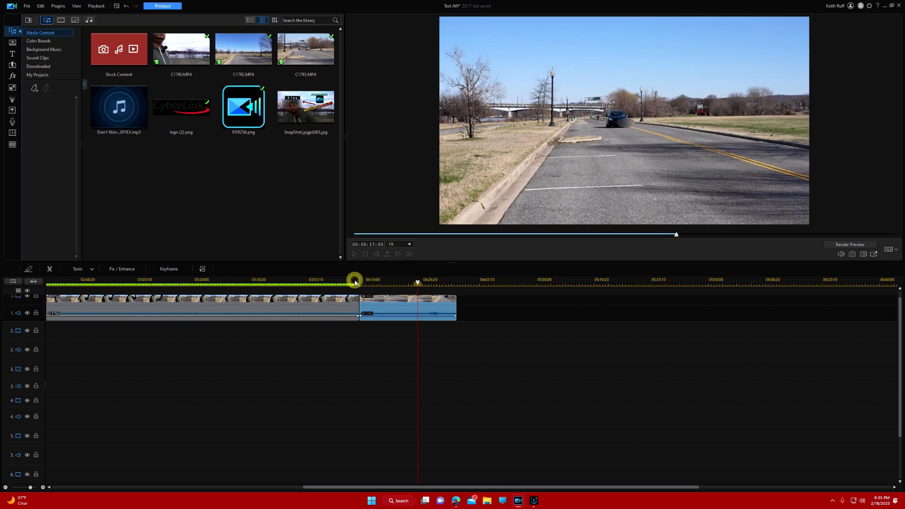
left_click(354, 254)
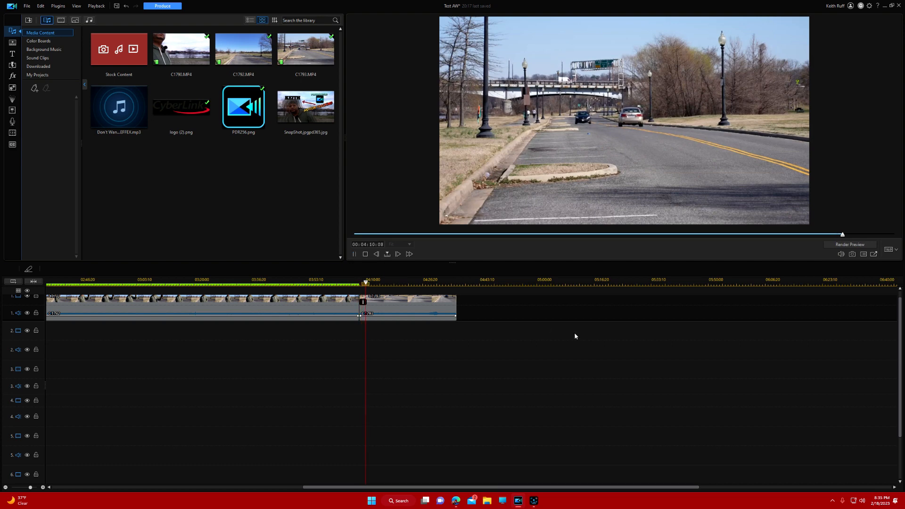
left_click(387, 280)
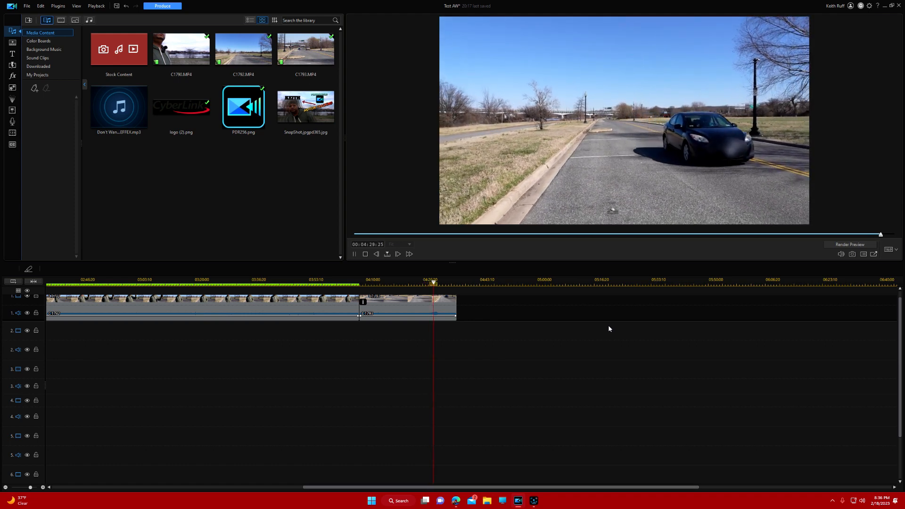
left_click(354, 254)
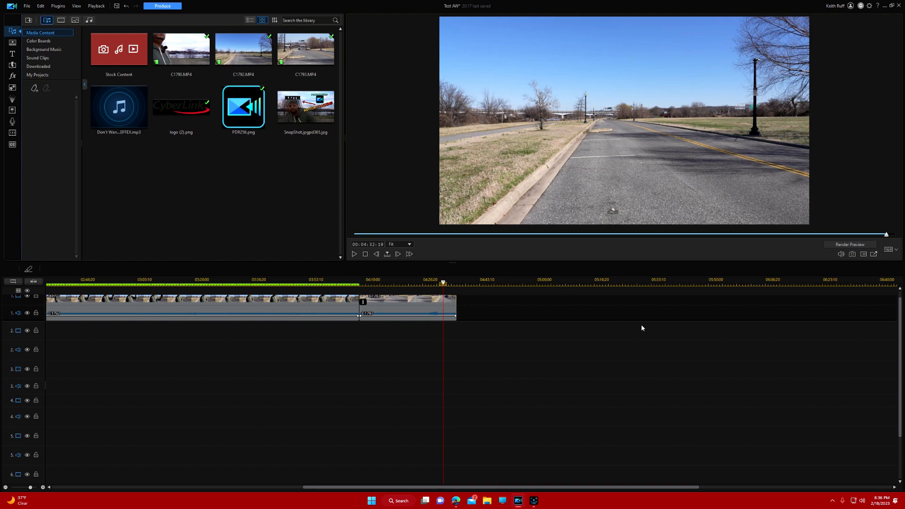